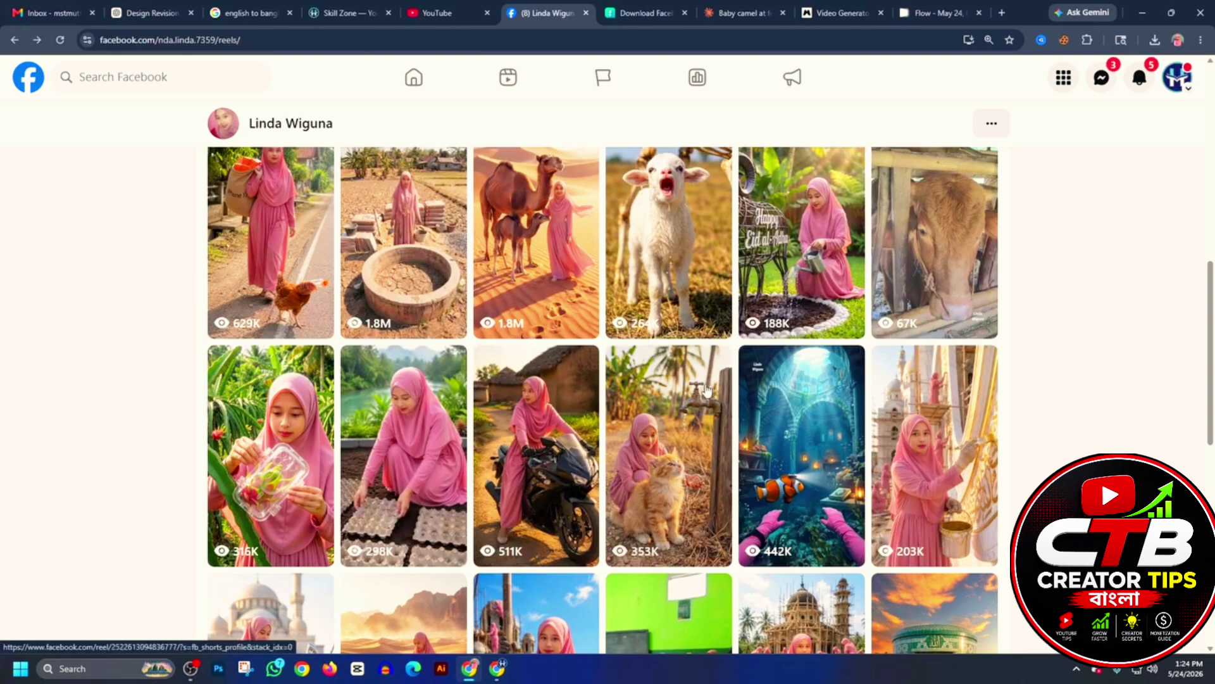
Examine the thumbnails and view counts of the AI-style reels on the creator's Facebook profile
scroll(709, 379, "down", 5)
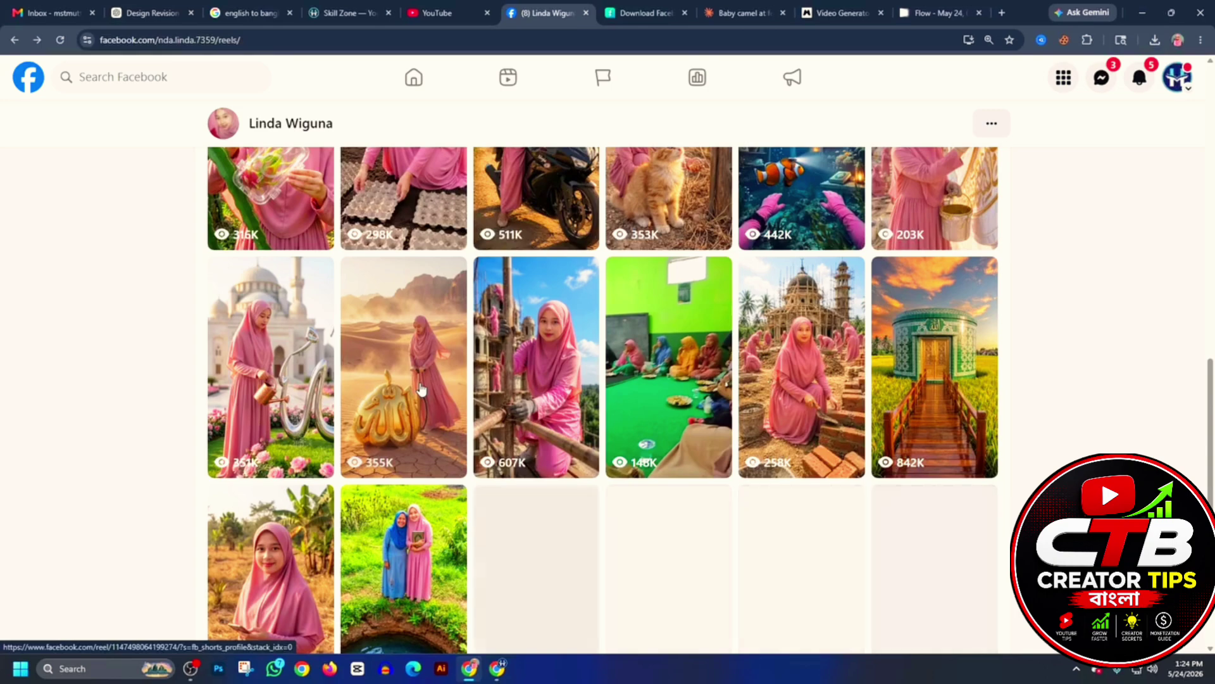
scroll(658, 380, "down", 3)
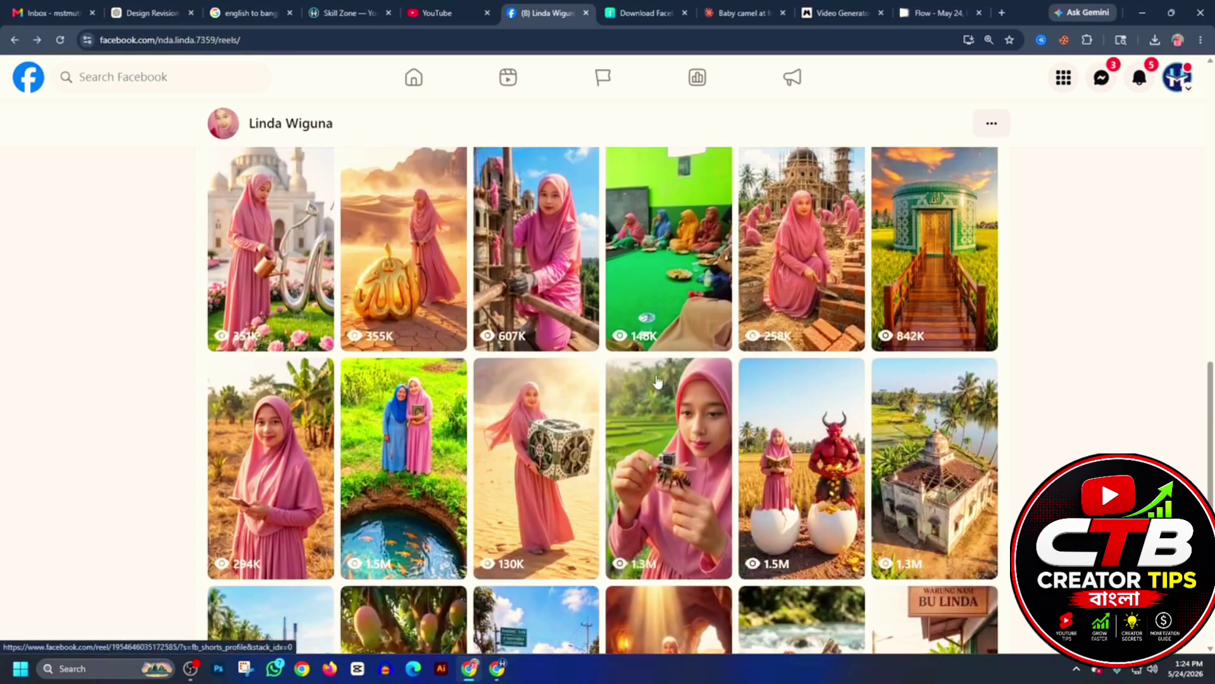
scroll(659, 380, "down", 3)
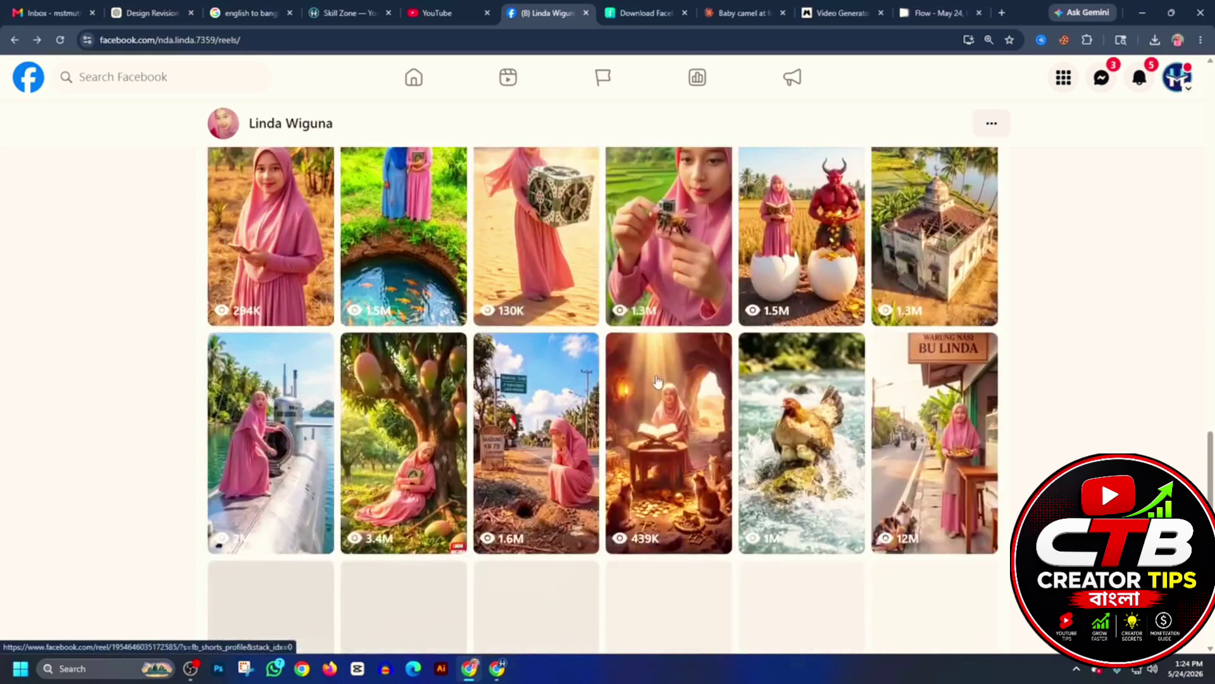
scroll(658, 381, "down", 3)
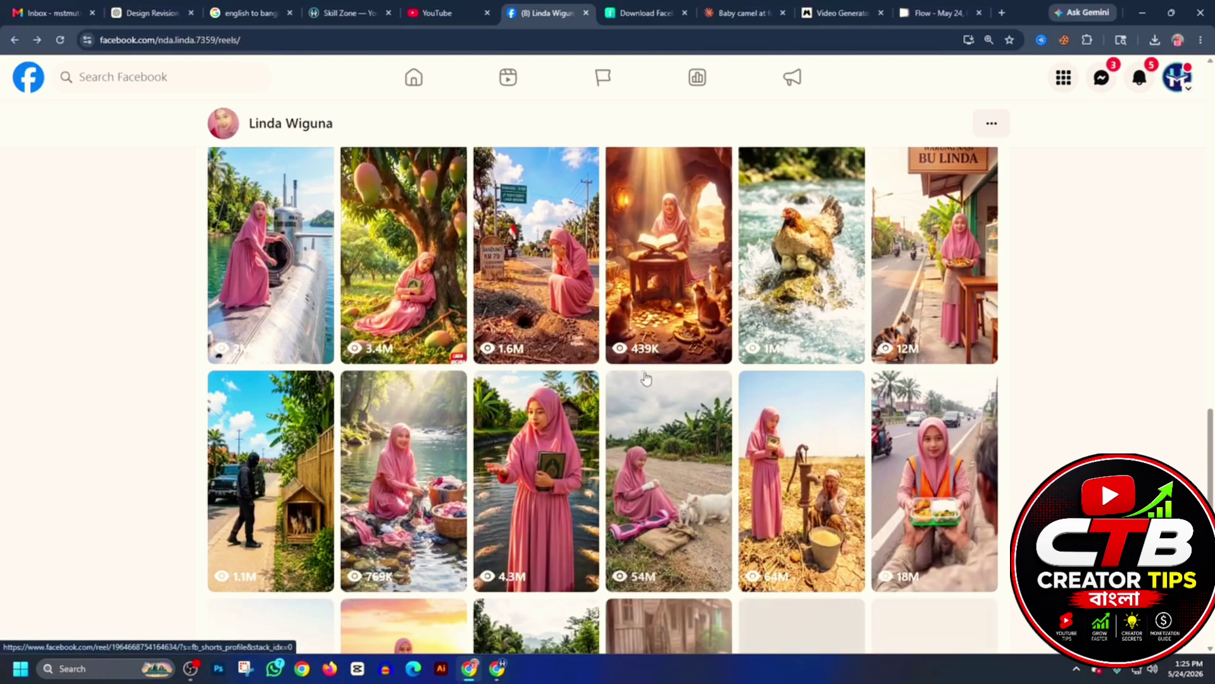
scroll(645, 377, "up", 10)
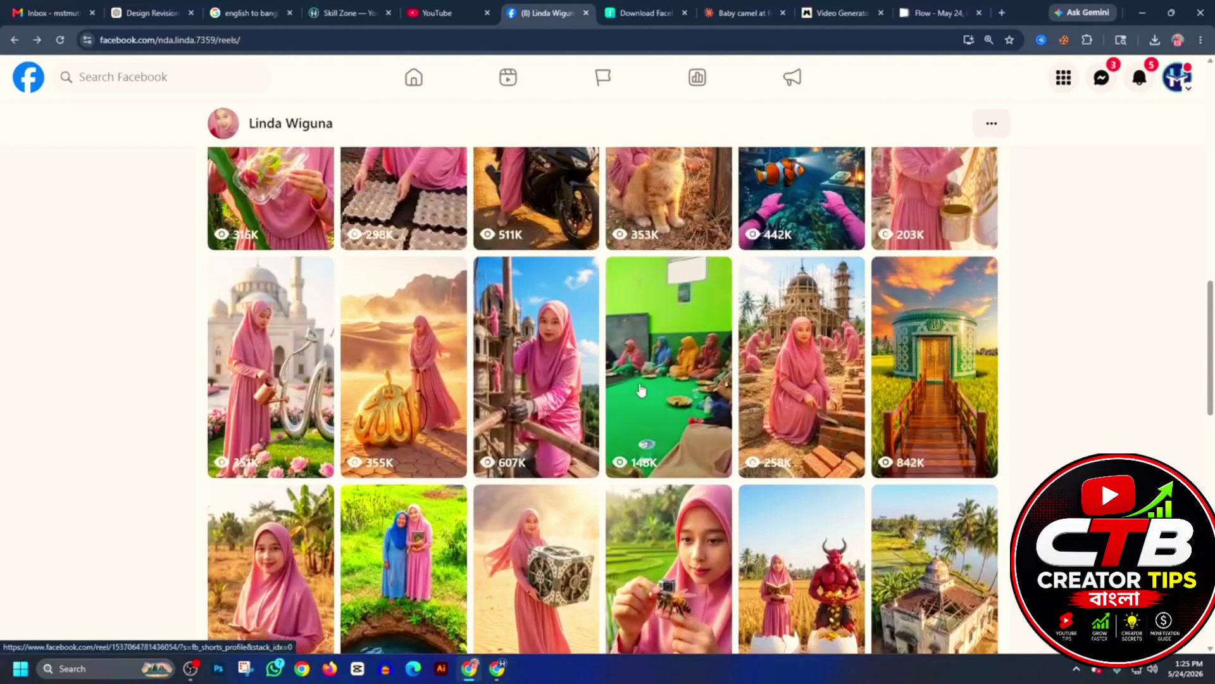
scroll(641, 391, "down", 10)
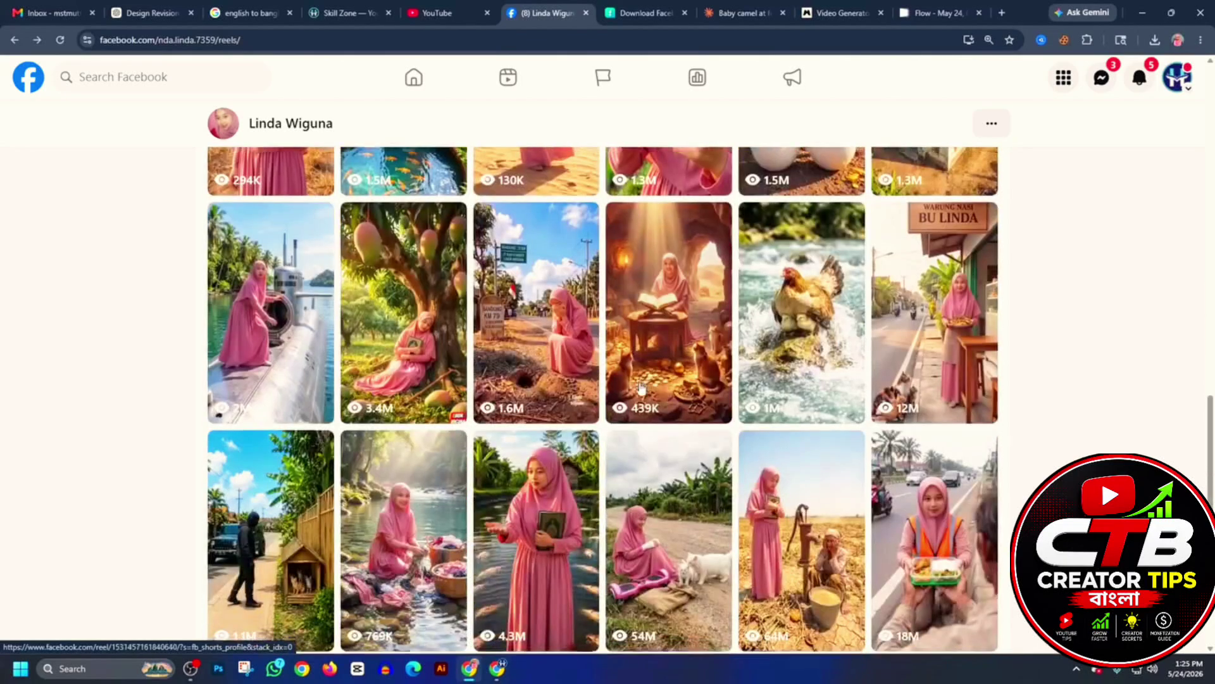
scroll(641, 391, "down", 3)
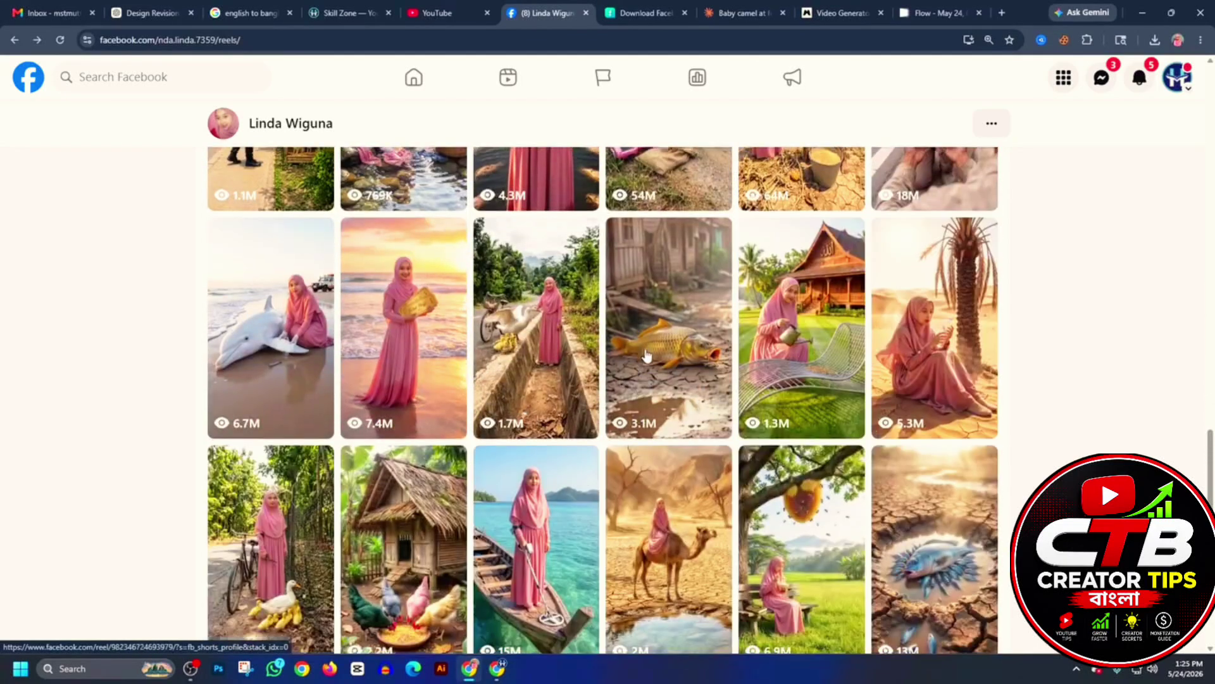
scroll(645, 354, "down", 3)
scroll(646, 358, "down", 4)
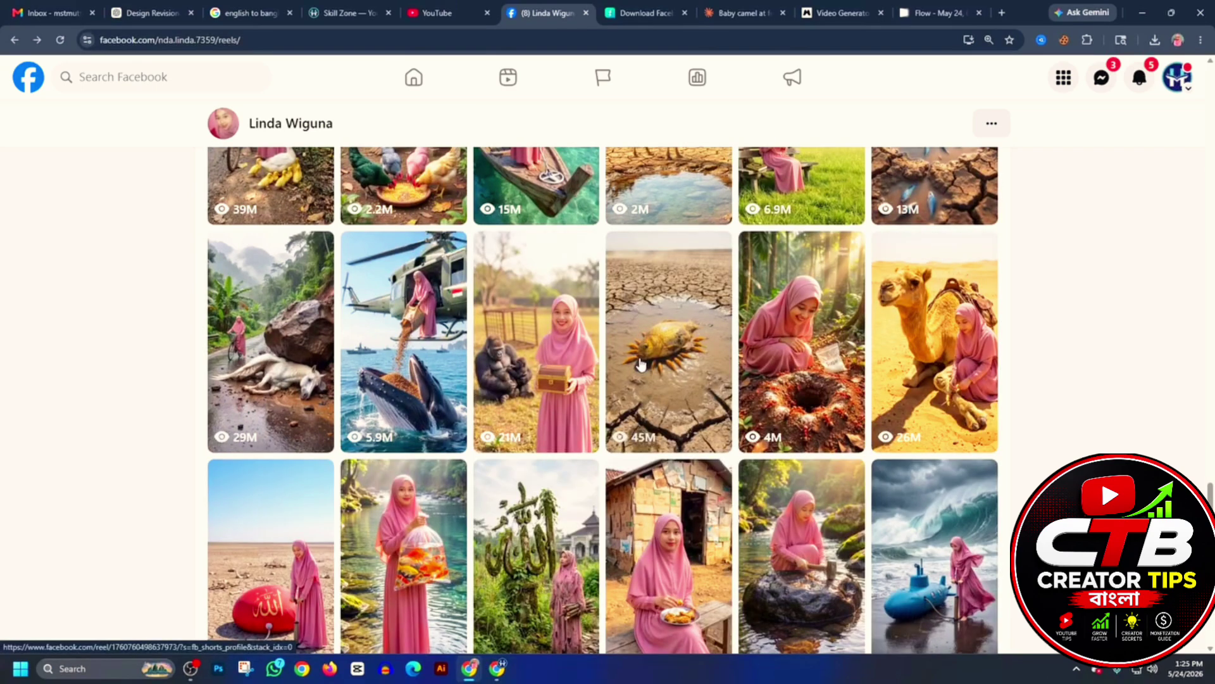
scroll(640, 364, "down", 3)
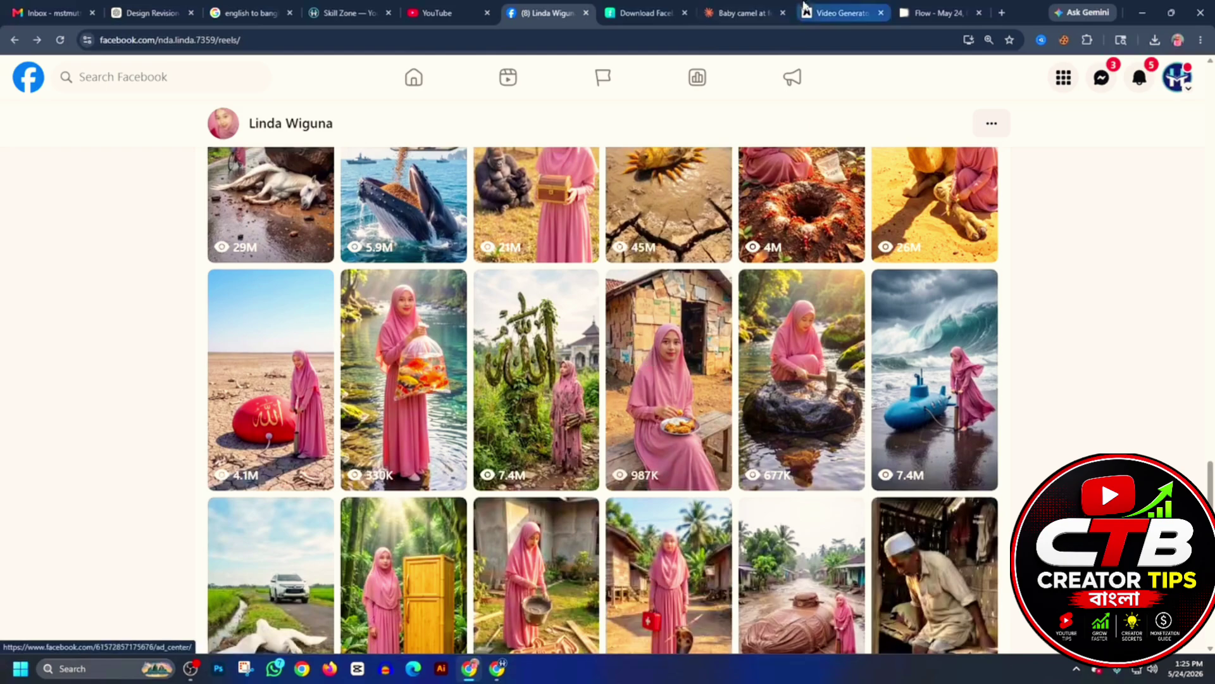
Switch to the Claude chat and read the video analysis table and the 15-second prompt
left_click(741, 13)
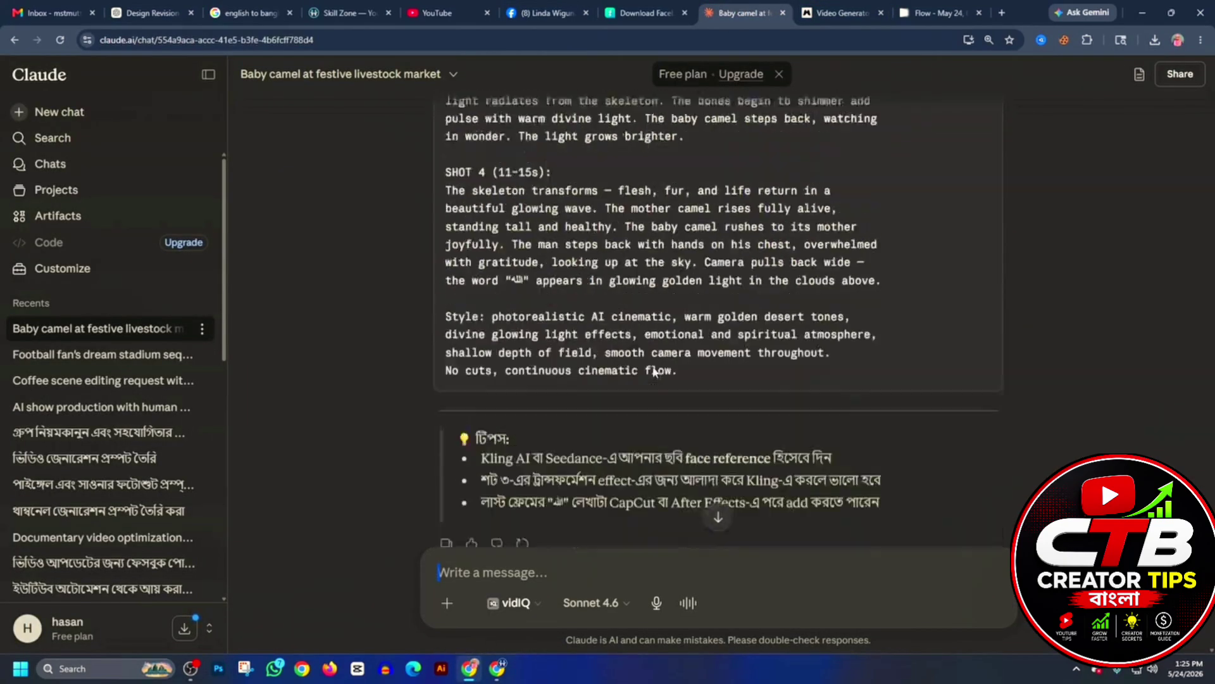
scroll(653, 368, "up", 10)
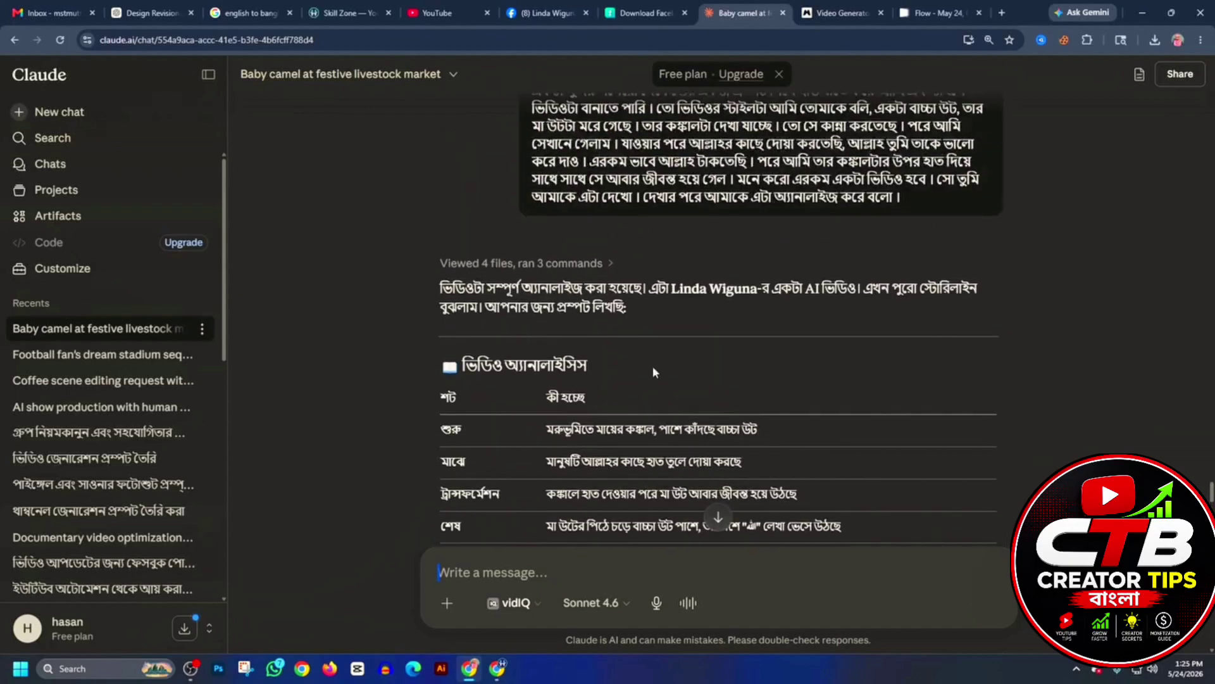
scroll(665, 364, "down", 10)
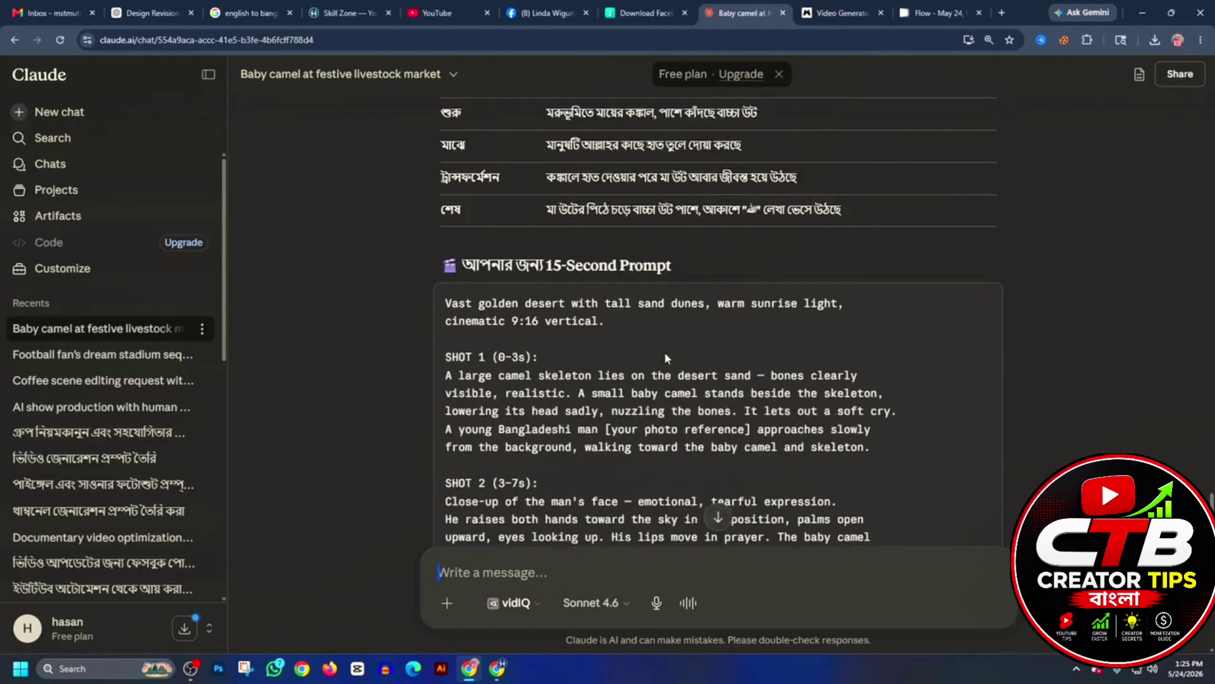
scroll(667, 352, "up", 10)
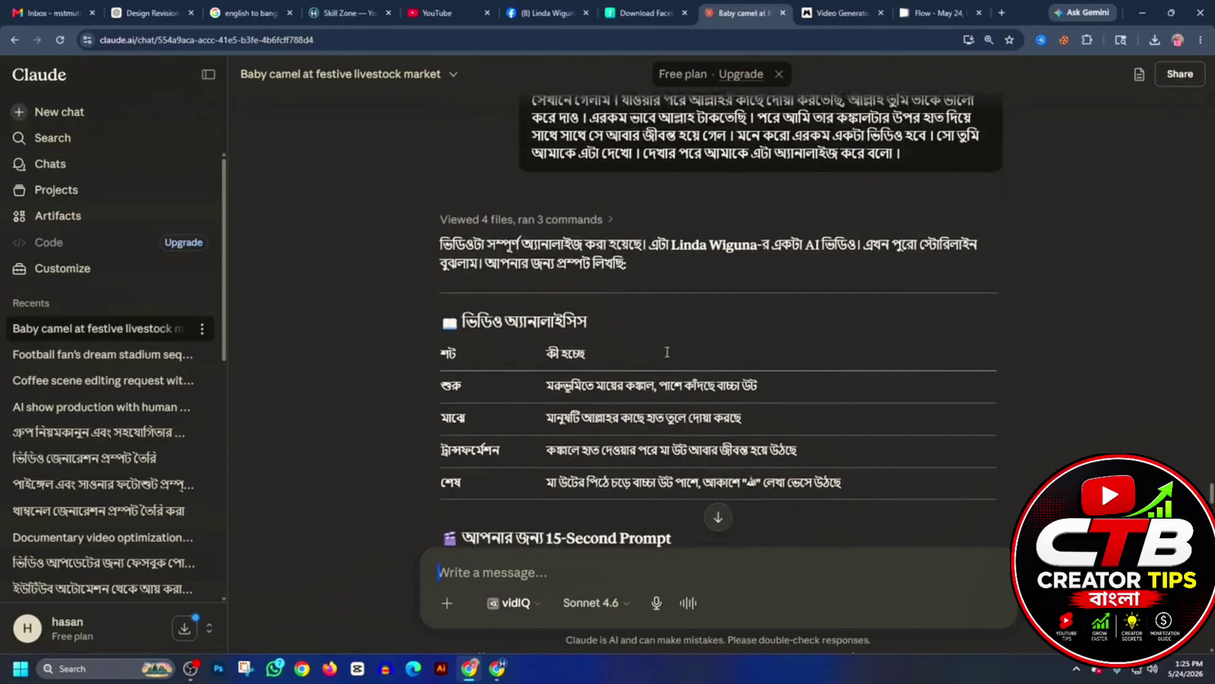
Return to the creator's Facebook reels and look back through them up to the newest row
left_click(547, 12)
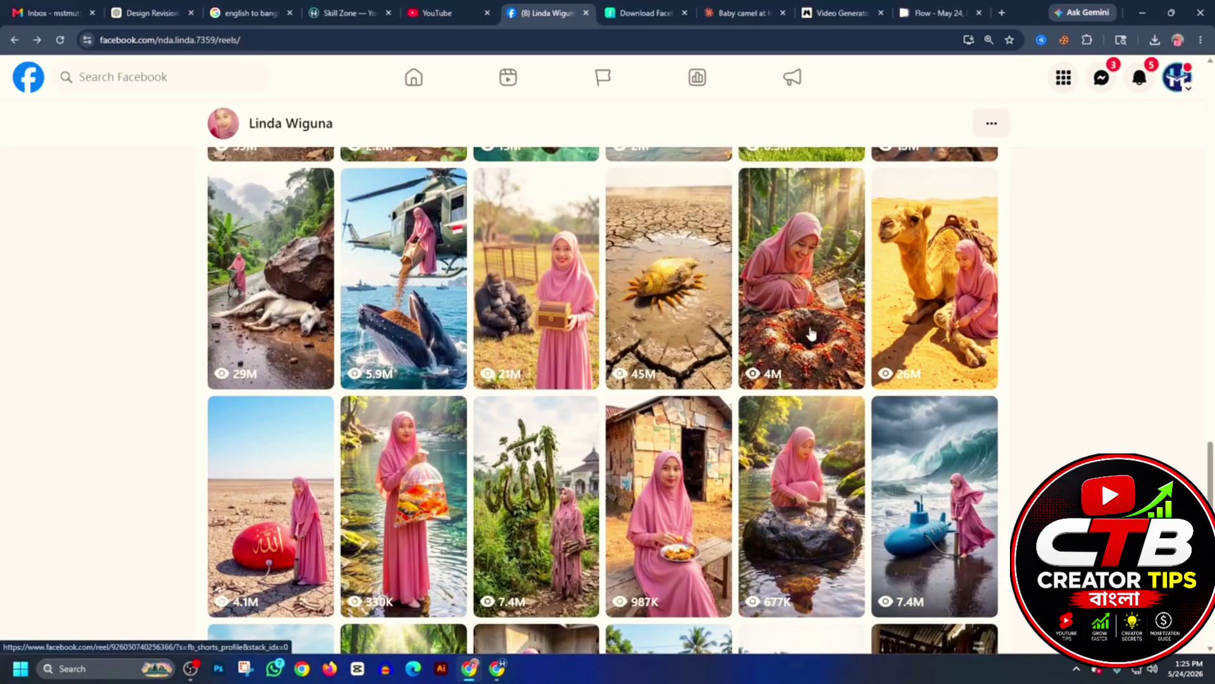
scroll(806, 334, "up", 4)
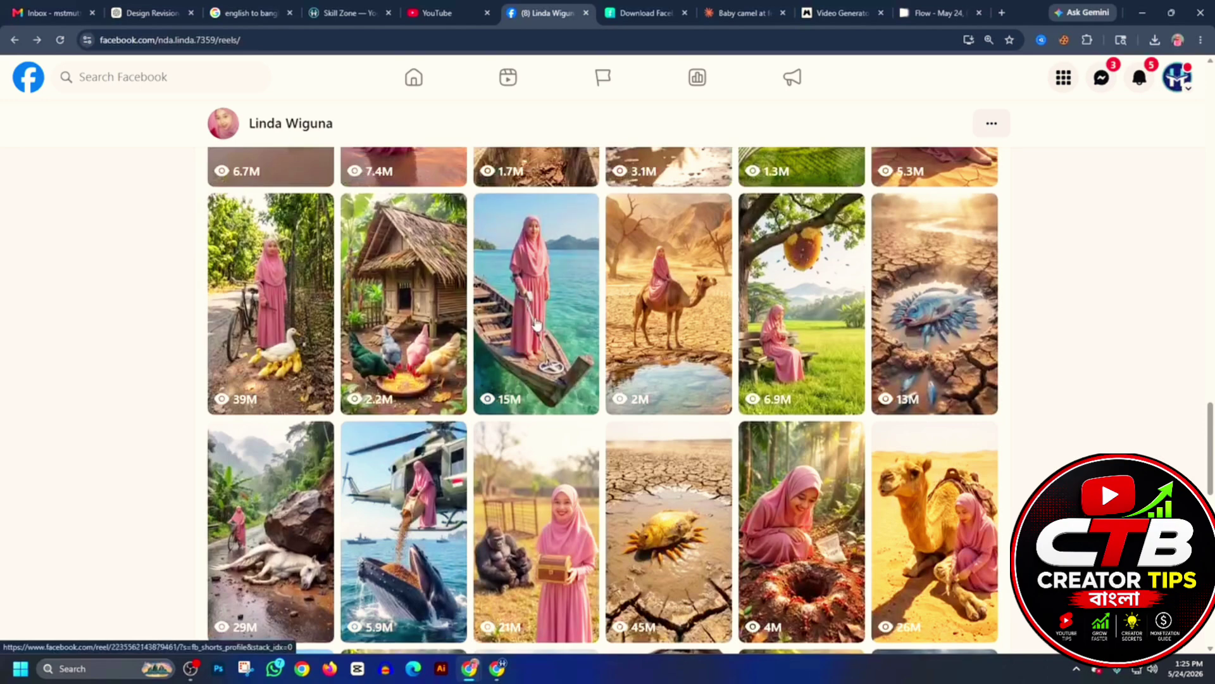
scroll(583, 342, "up", 5)
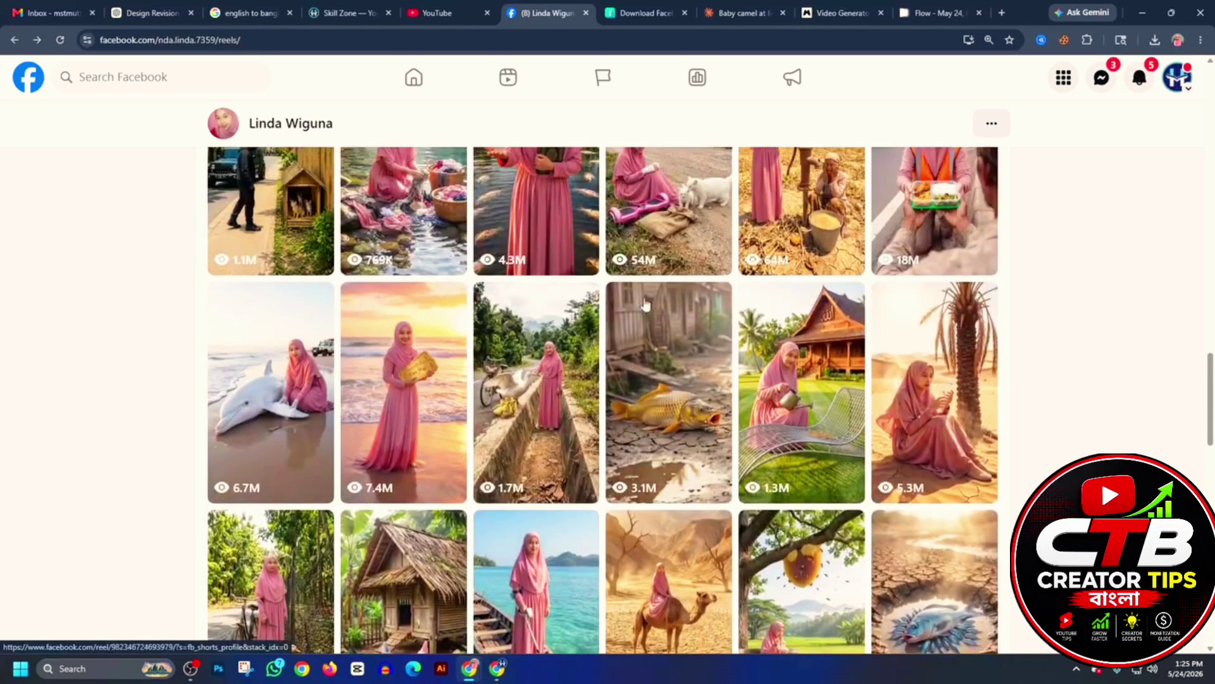
scroll(553, 443, "up", 4)
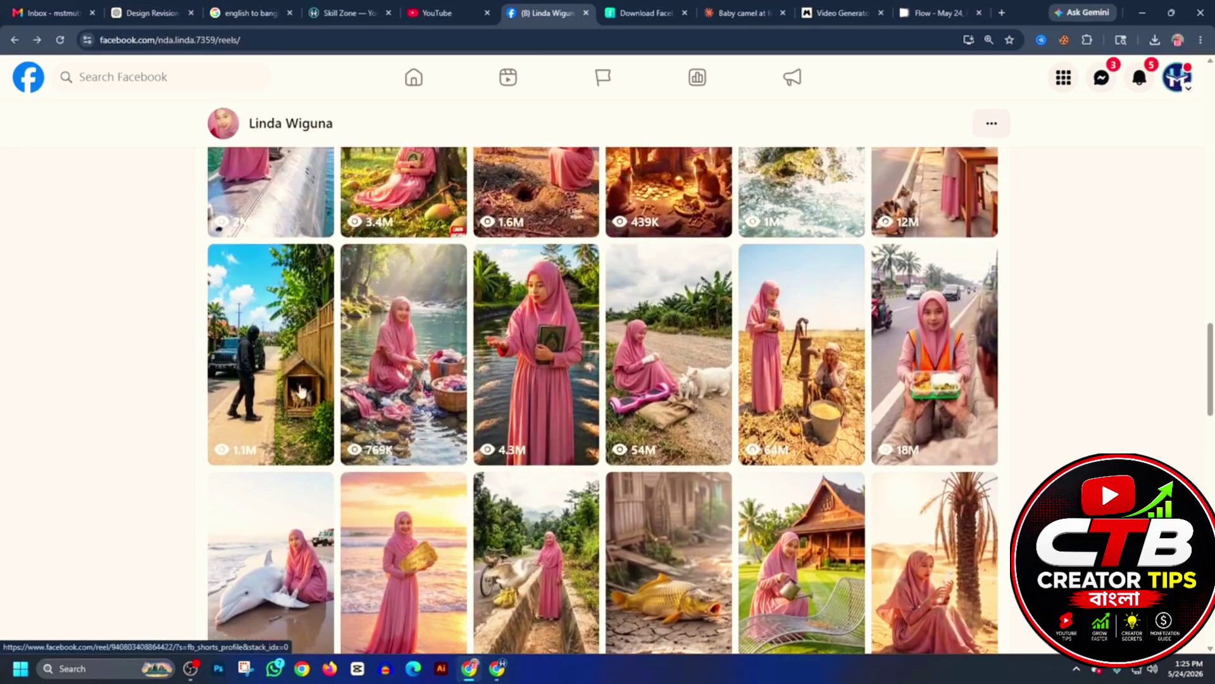
scroll(260, 431, "up", 13)
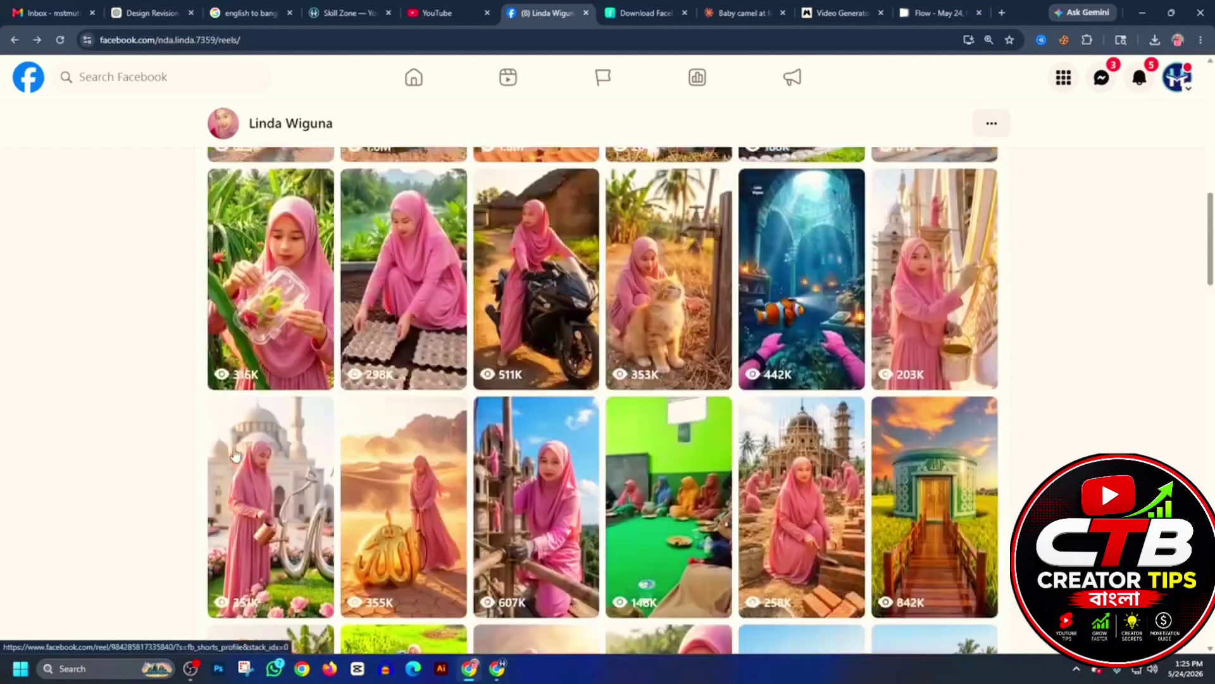
scroll(222, 433, "up", 2)
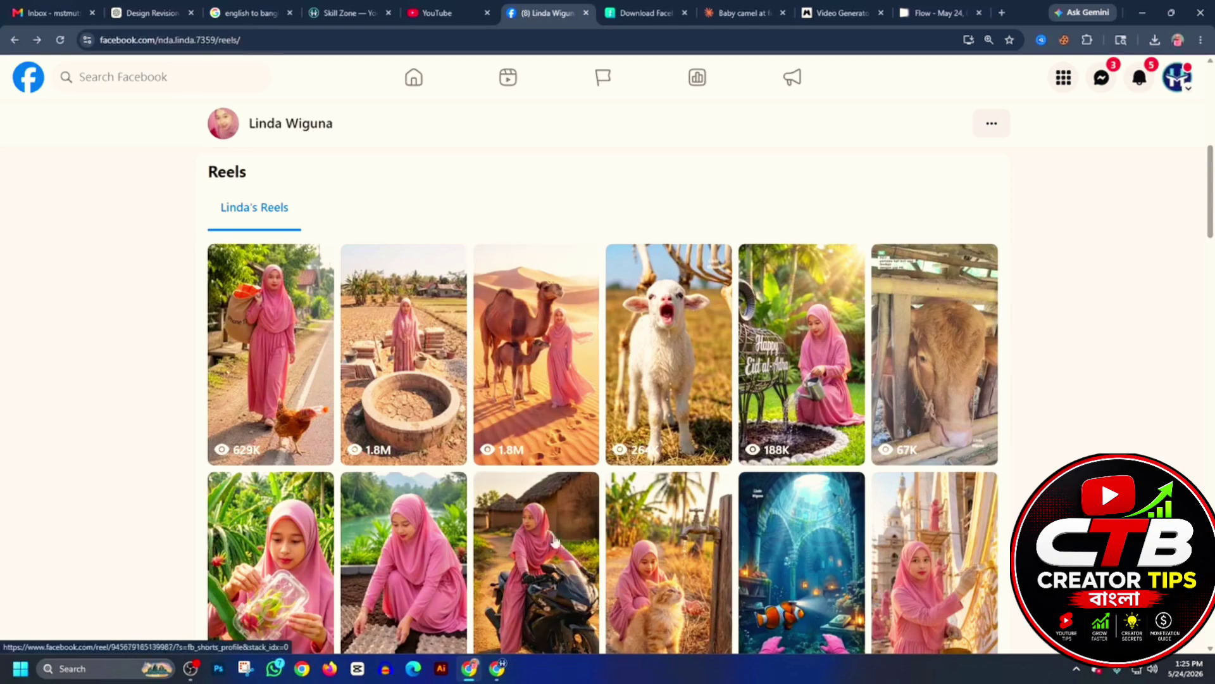
Switch to the Claude chat and attach the first MP4 under Today in the Downloads folder to a new message
left_click(735, 9)
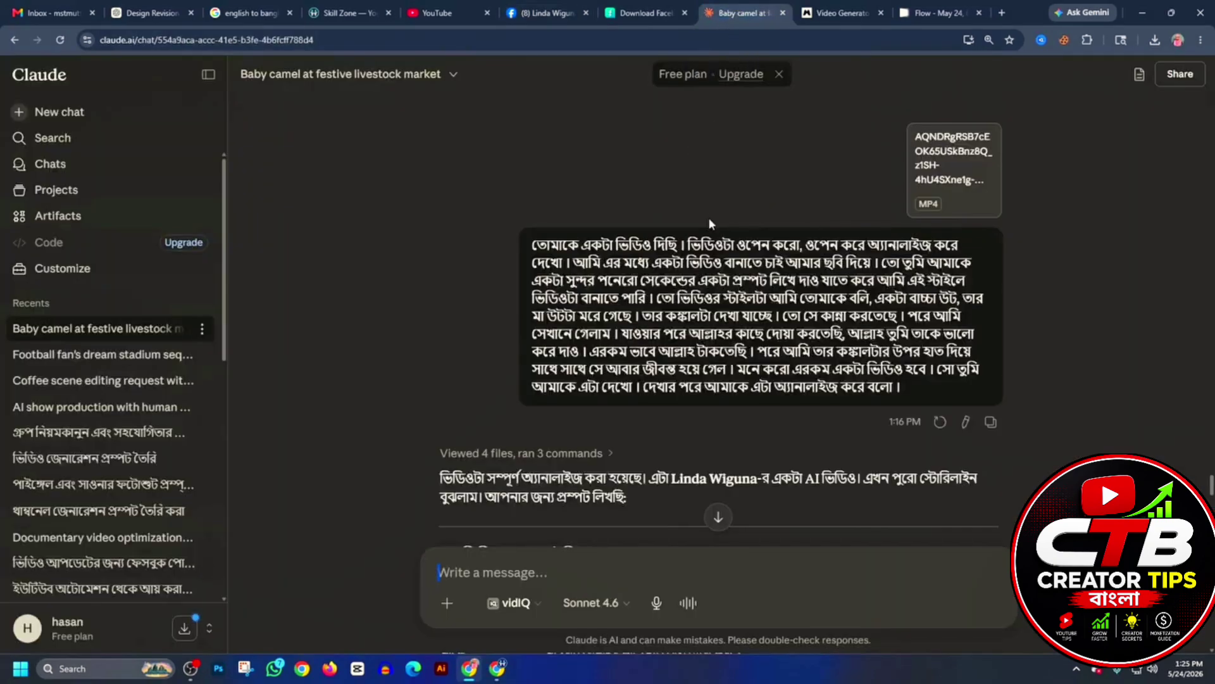
scroll(866, 279, "up", 2)
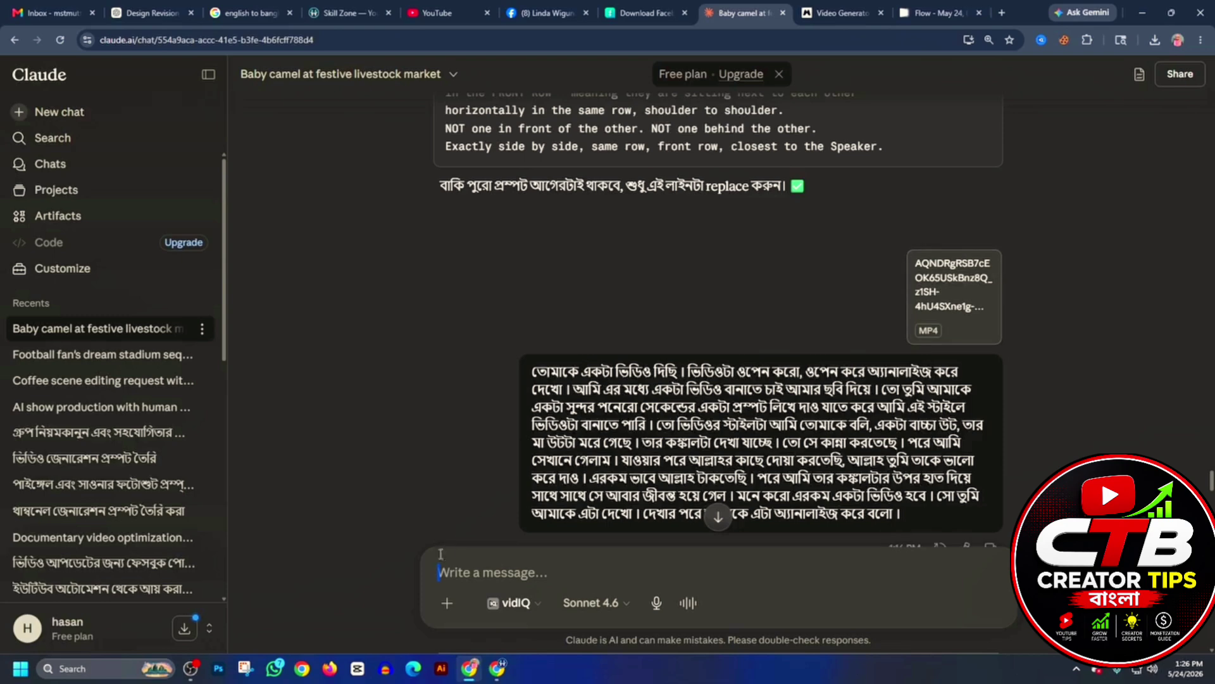
left_click(446, 603)
left_click(499, 398)
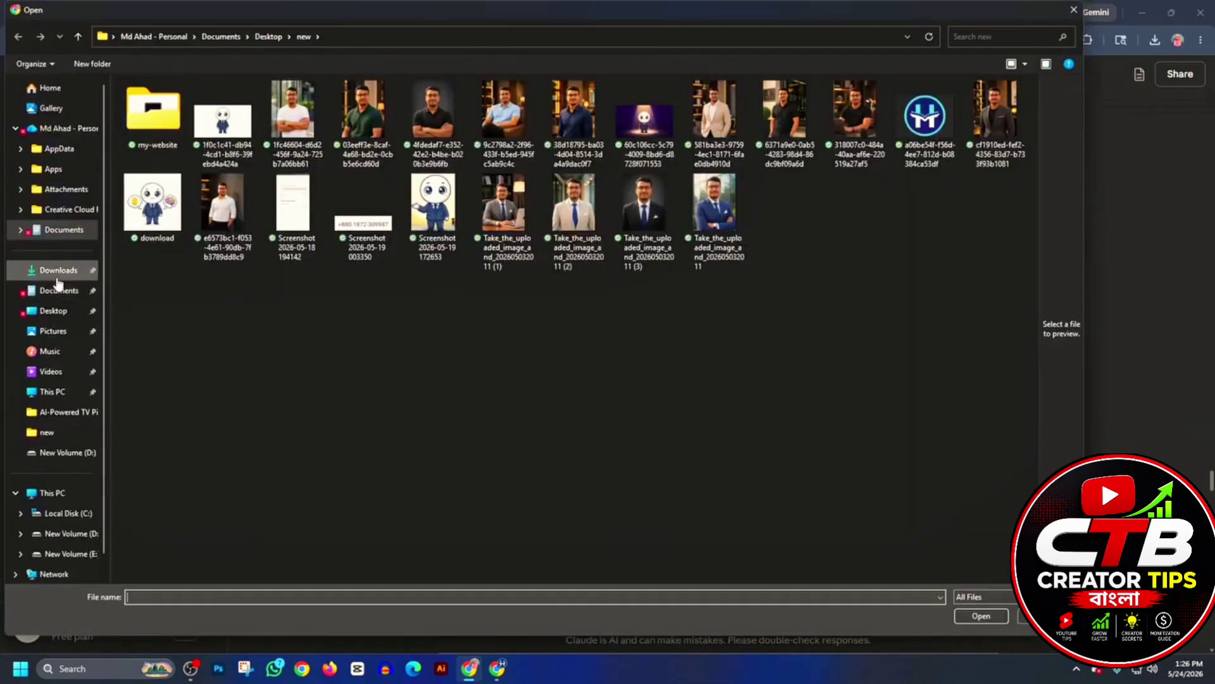
left_click(57, 271)
double_click(148, 127)
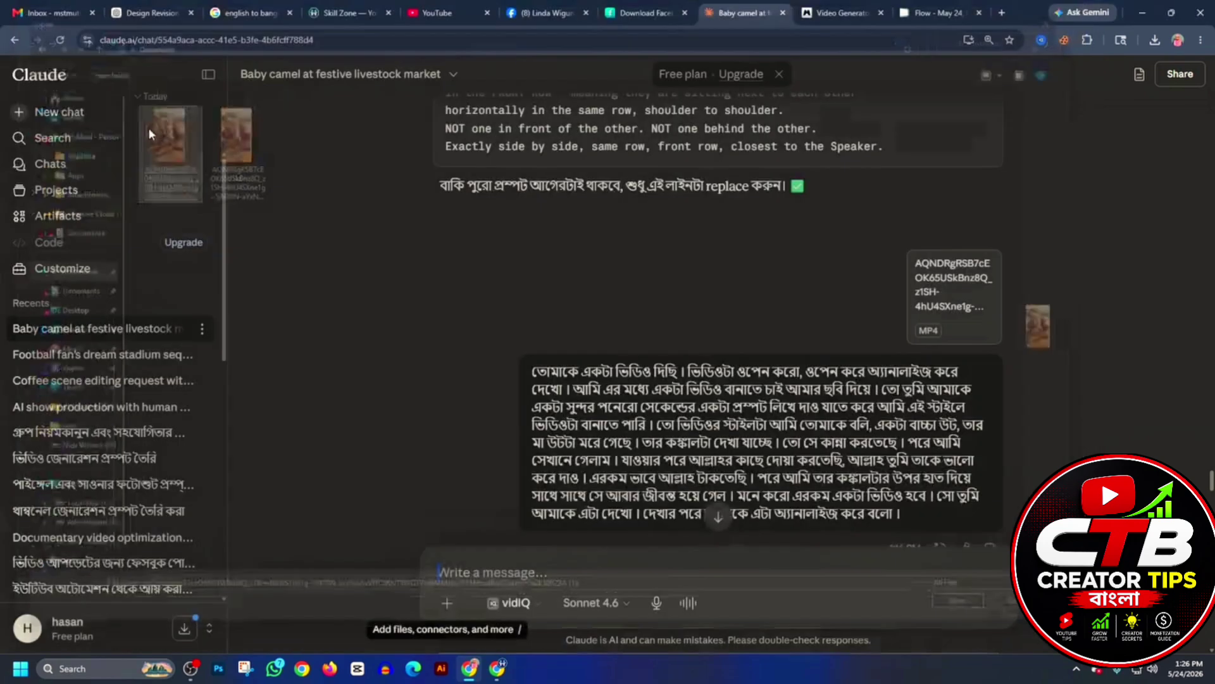
Copy the full Bengali video-analysis request from the earlier chat message and paste it into the new message
scroll(646, 294, "down", 3)
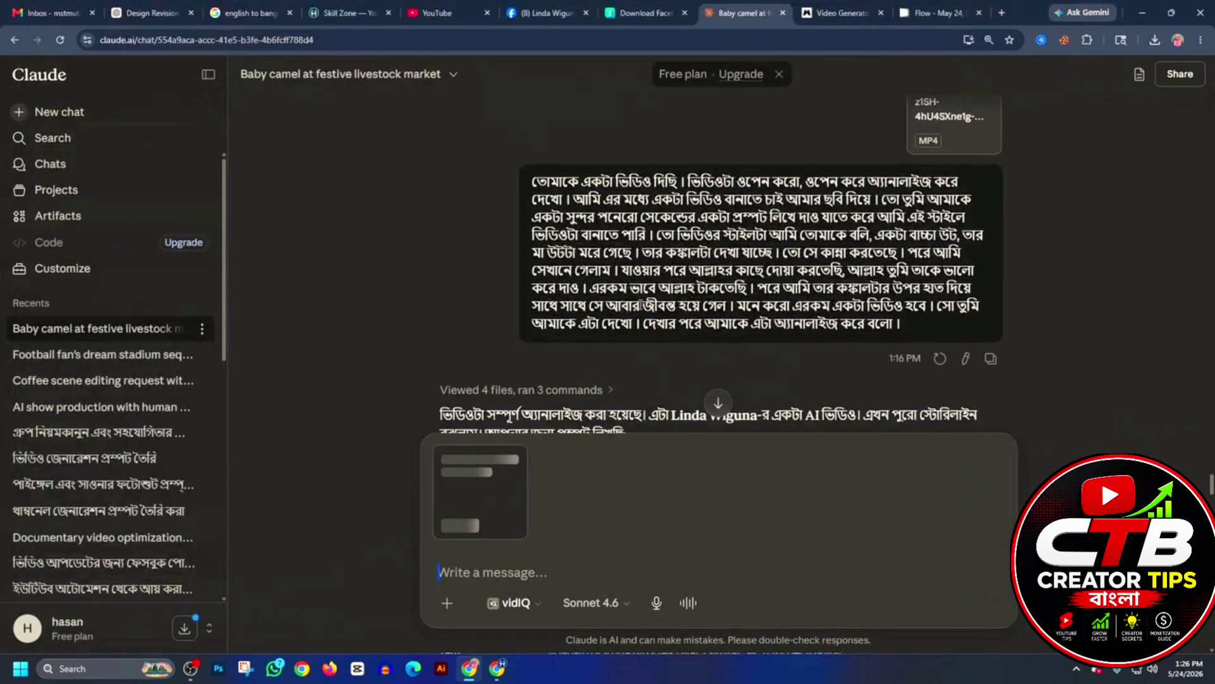
left_click_drag(902, 319, 505, 190)
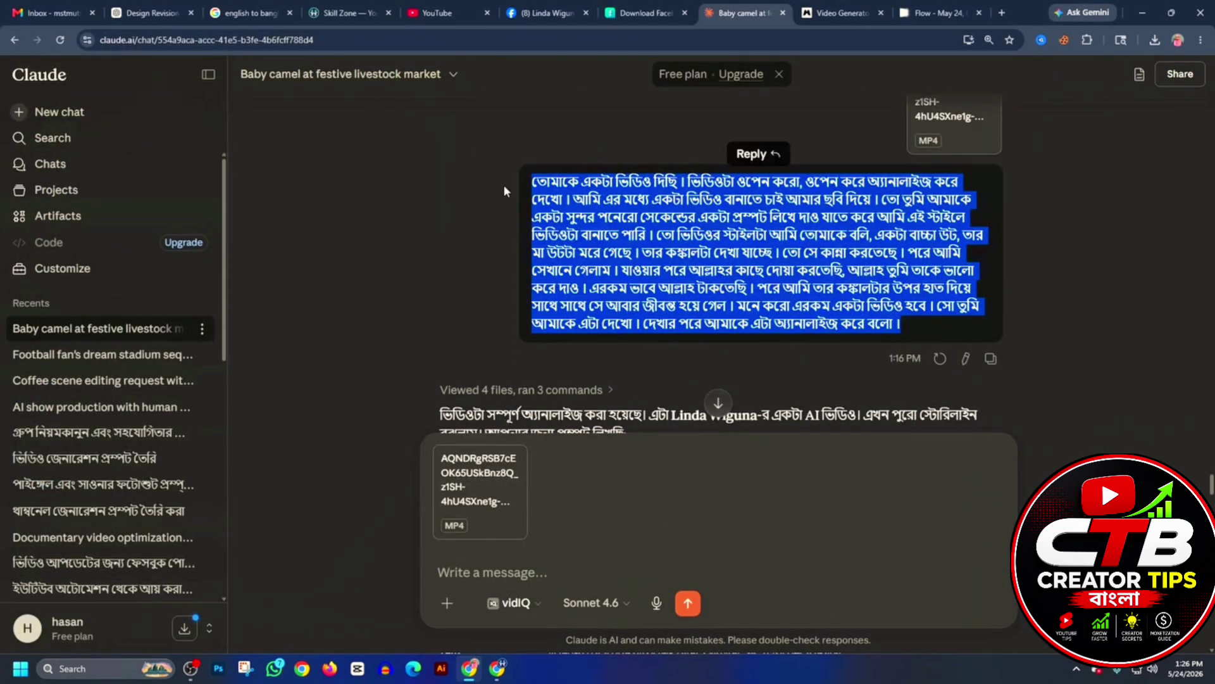
key("ctrl+c")
left_click(526, 573)
key("ctrl+v")
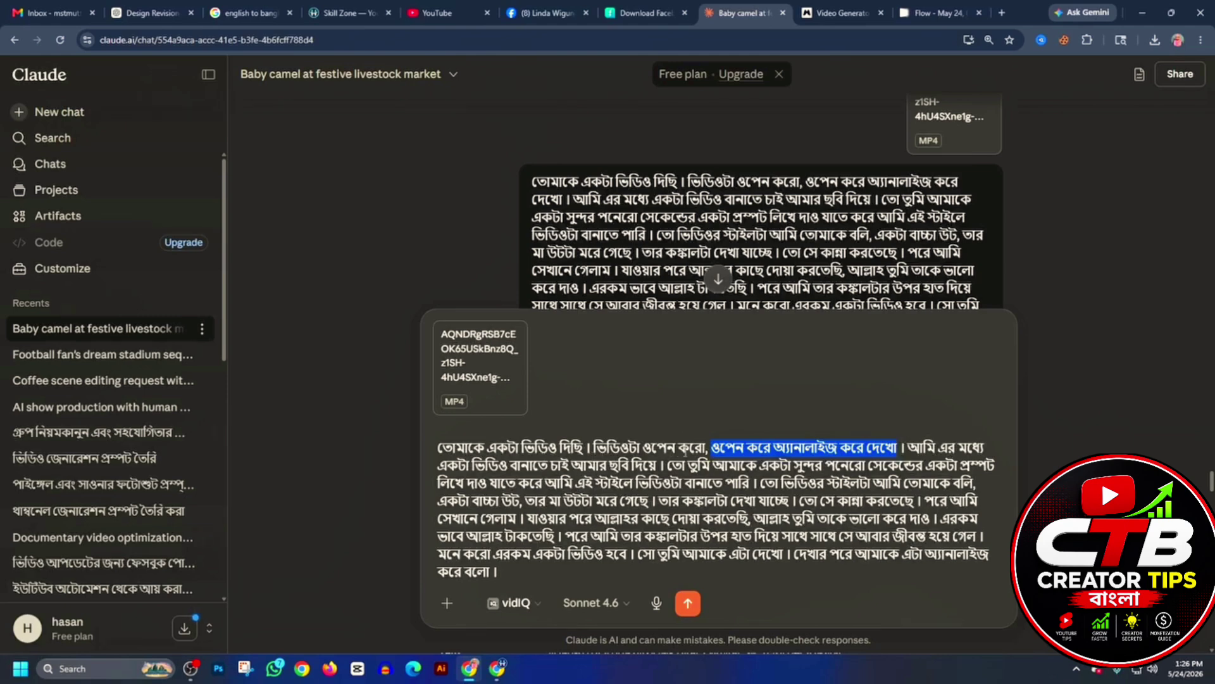
Review the pasted request, highlighting the part about using one's own photo and the camel story description
left_click_drag(665, 465, 618, 468)
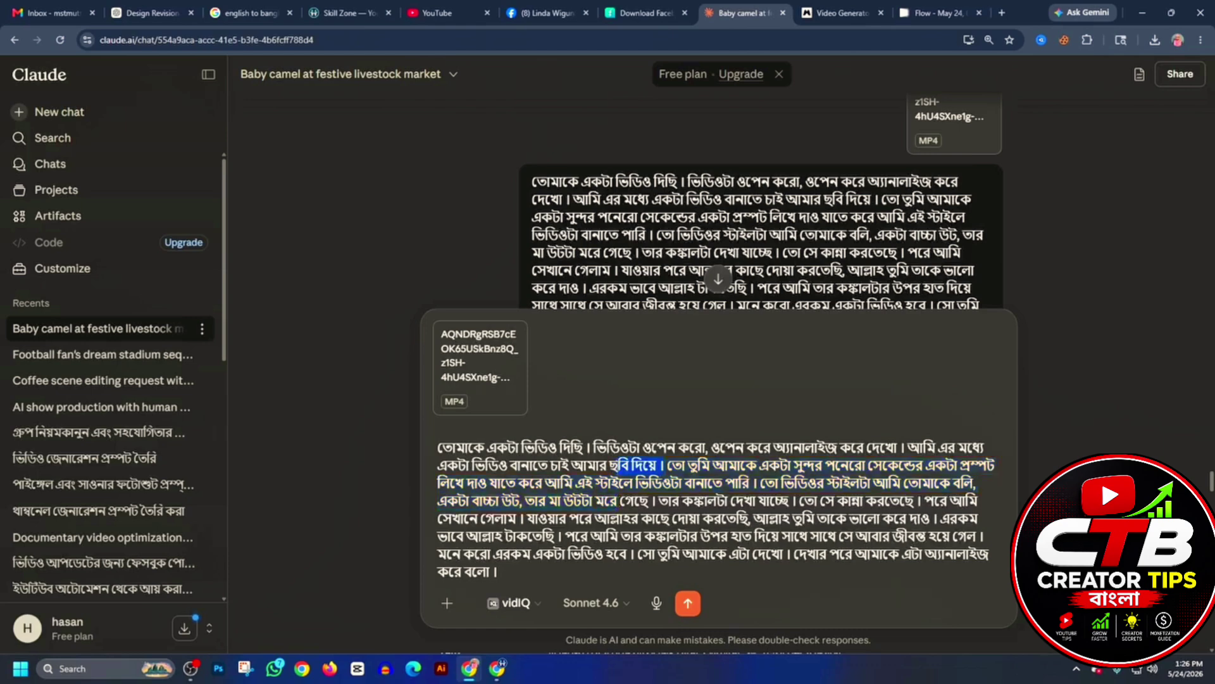
scroll(788, 408, "down", 2)
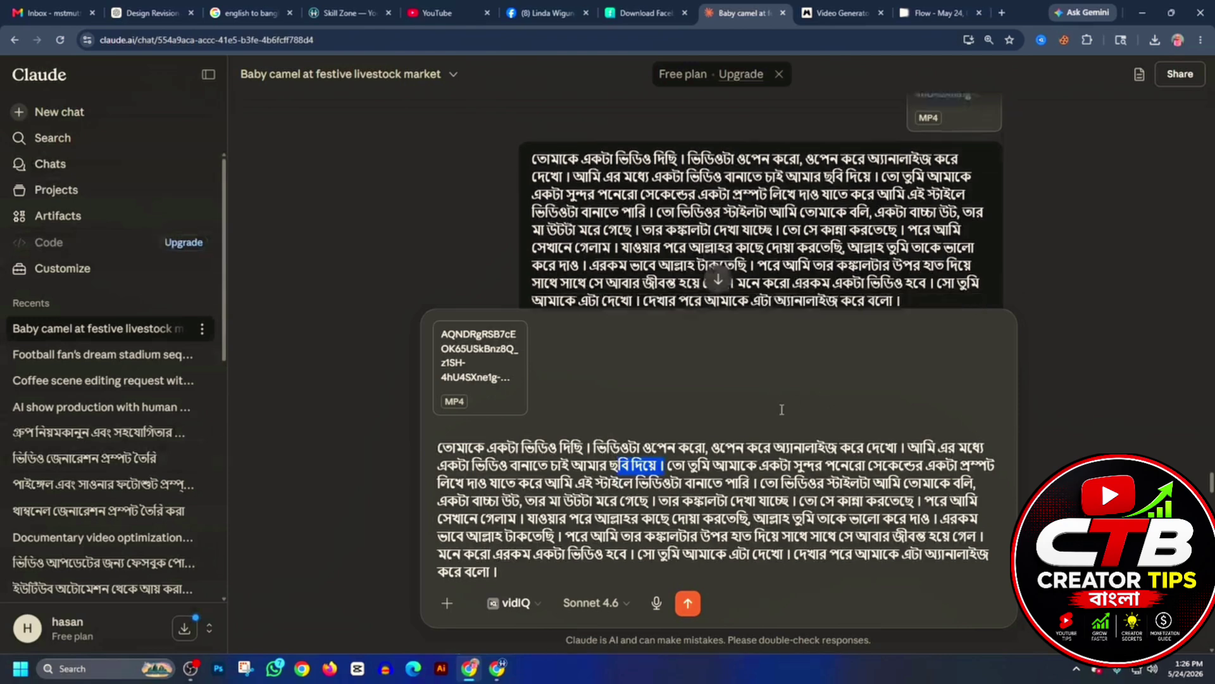
left_click_drag(759, 480, 986, 532)
left_click_drag(594, 563, 651, 521)
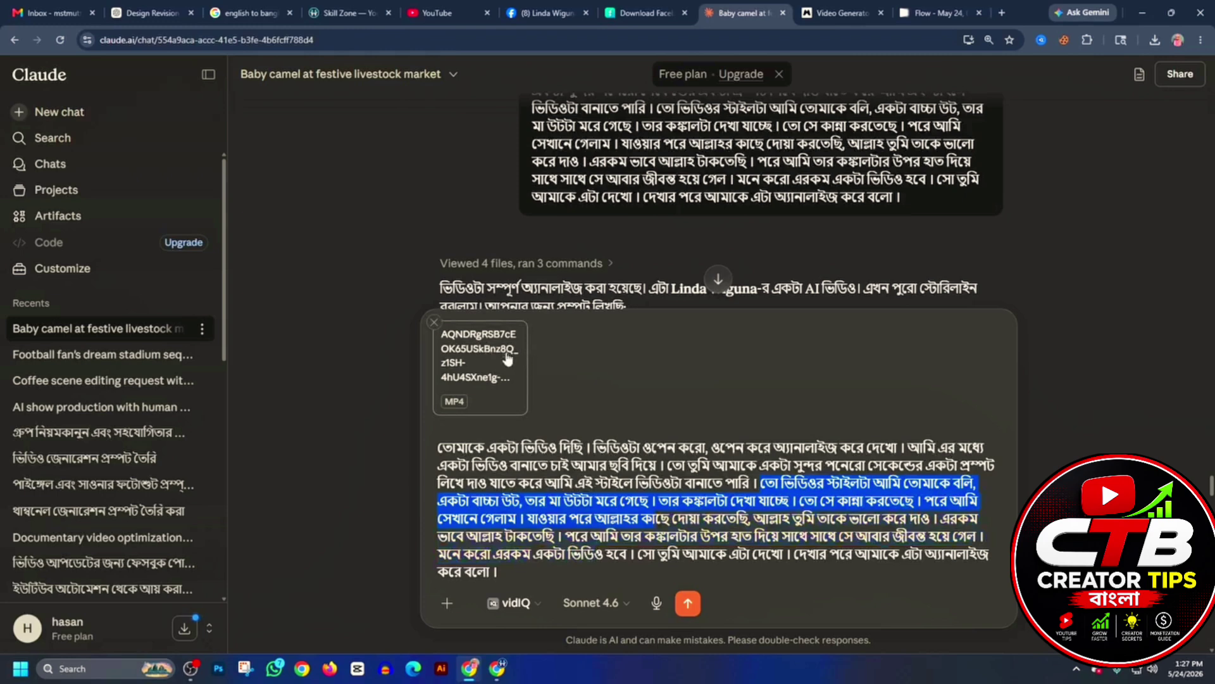
left_click(785, 517)
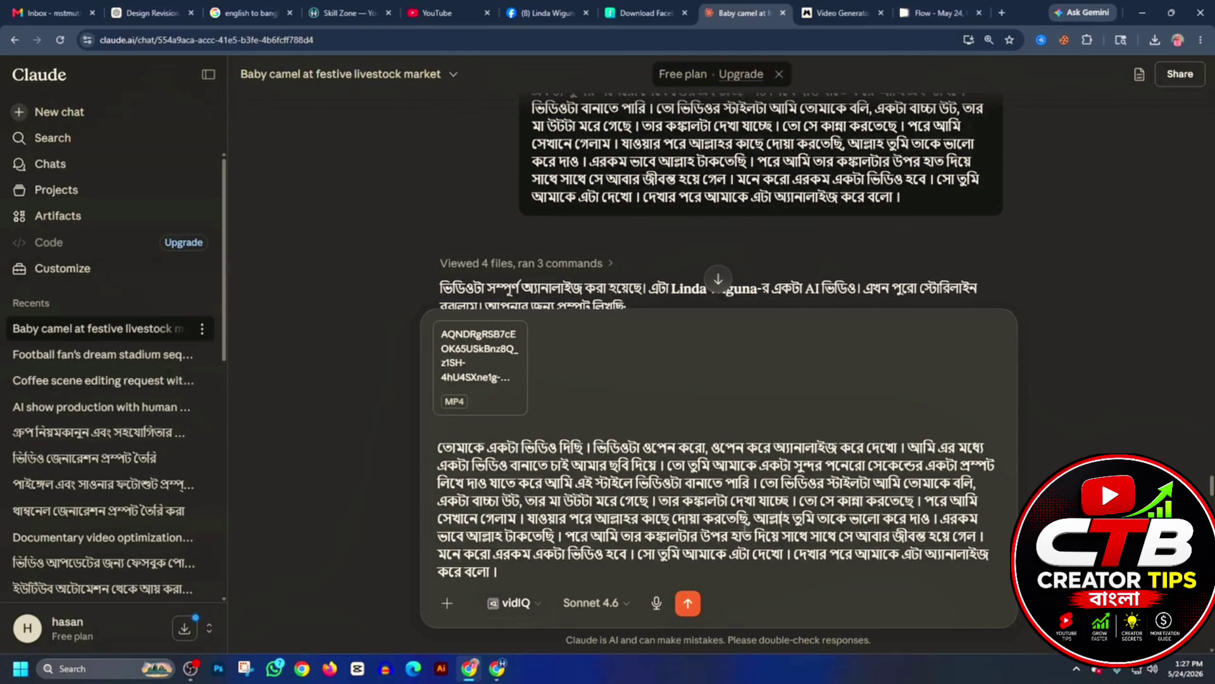
Examine the analysis table and the start of the 15-second prompt in Claude's earlier reply
scroll(697, 267, "down", 10)
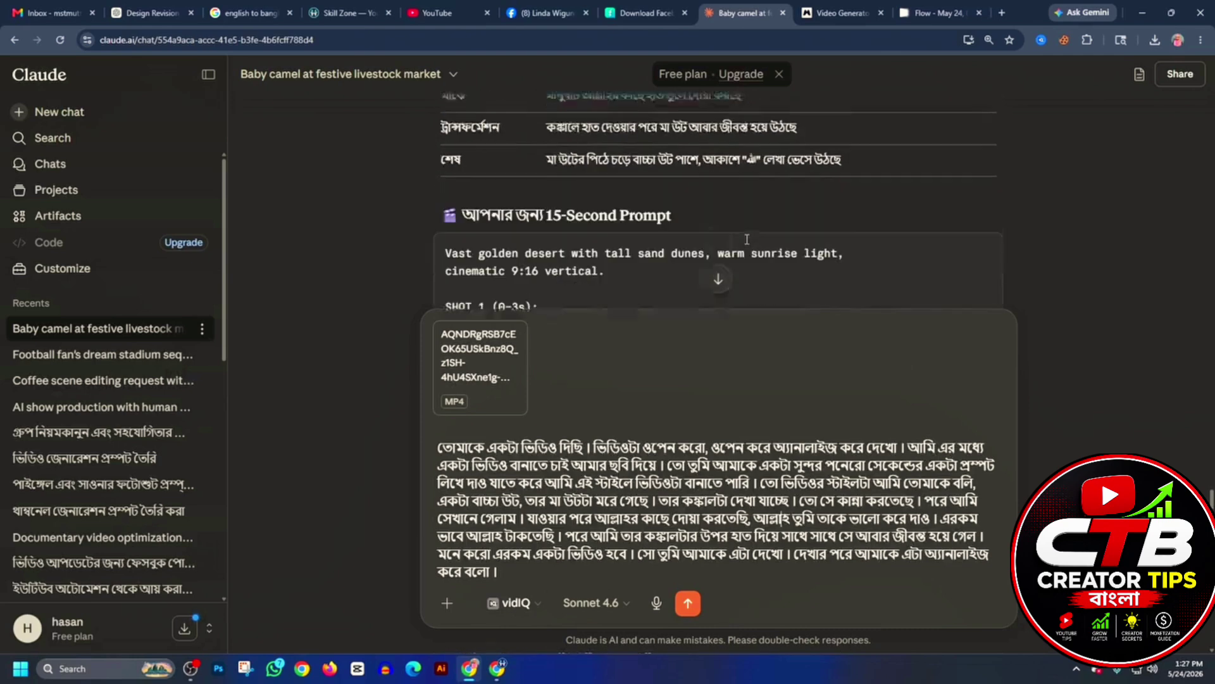
scroll(627, 241, "down", 2)
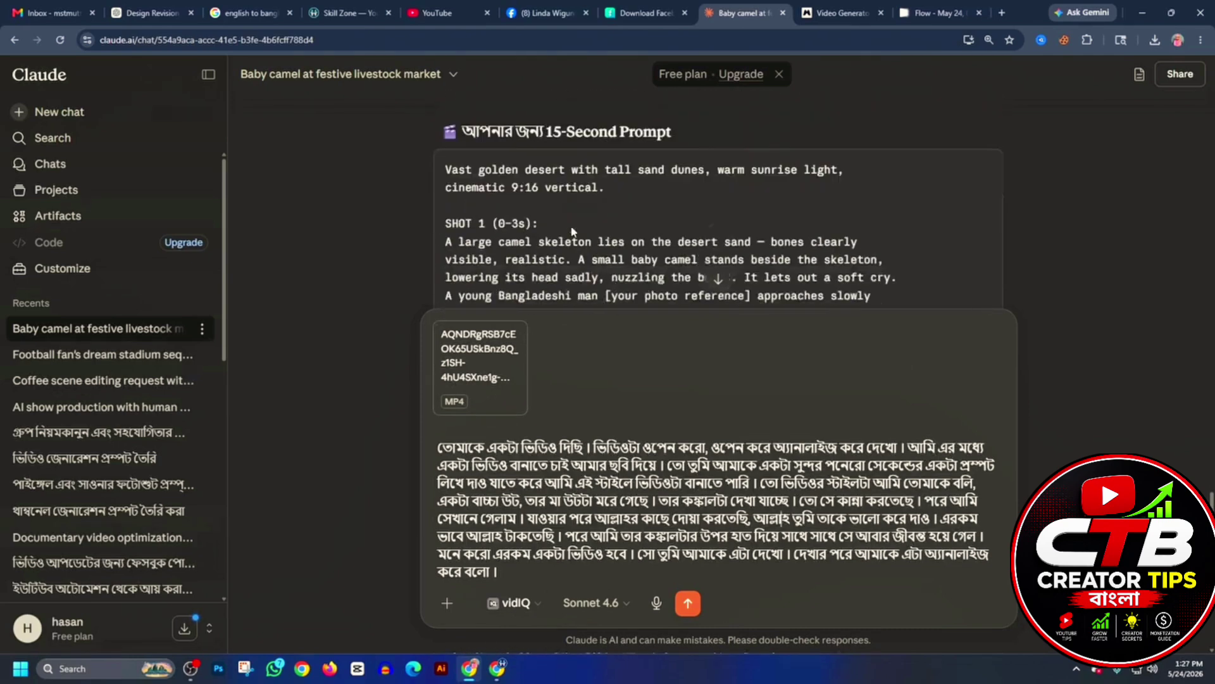
scroll(562, 239, "up", 6)
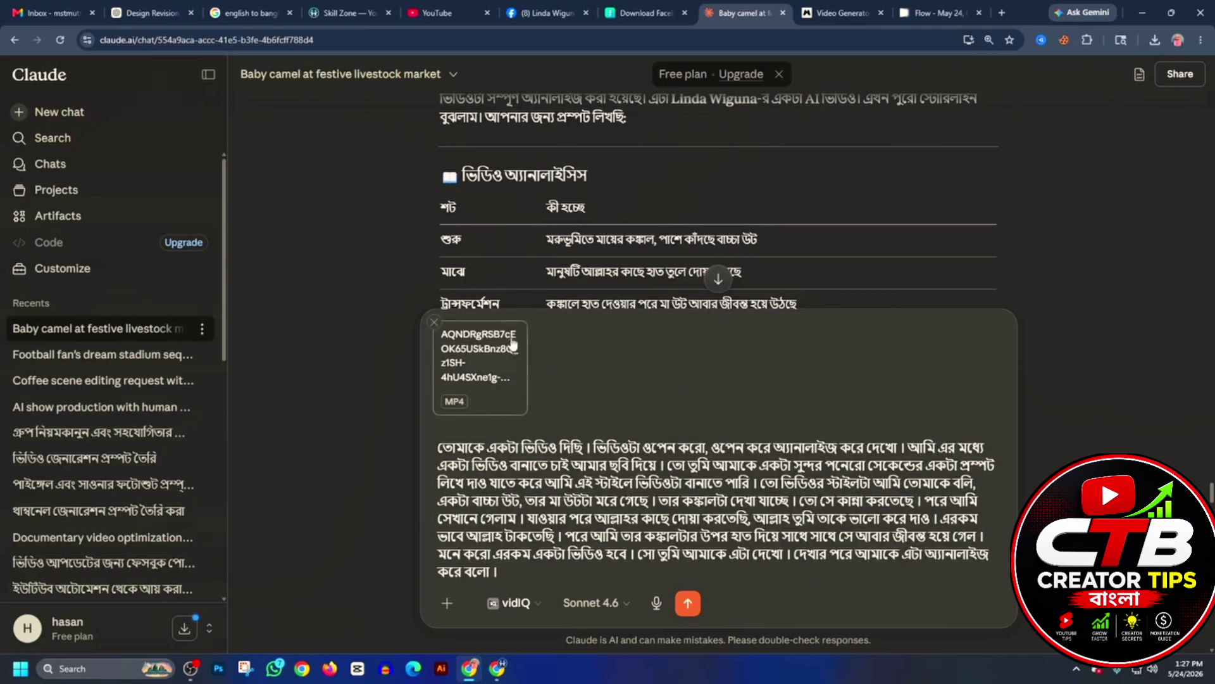
Remove the attached MP4 from the unsent message and delete all of its pasted text
left_click(438, 326)
left_click_drag(500, 572, 362, 407)
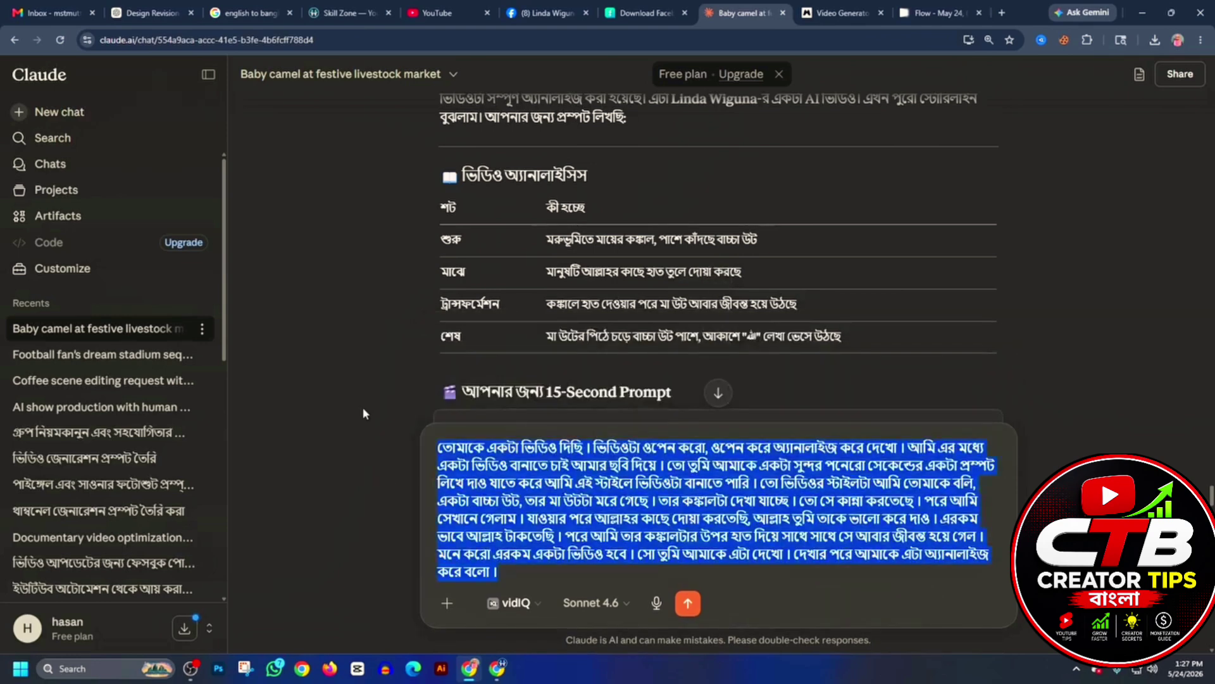
key("BackSpace")
scroll(407, 297, "up", 3)
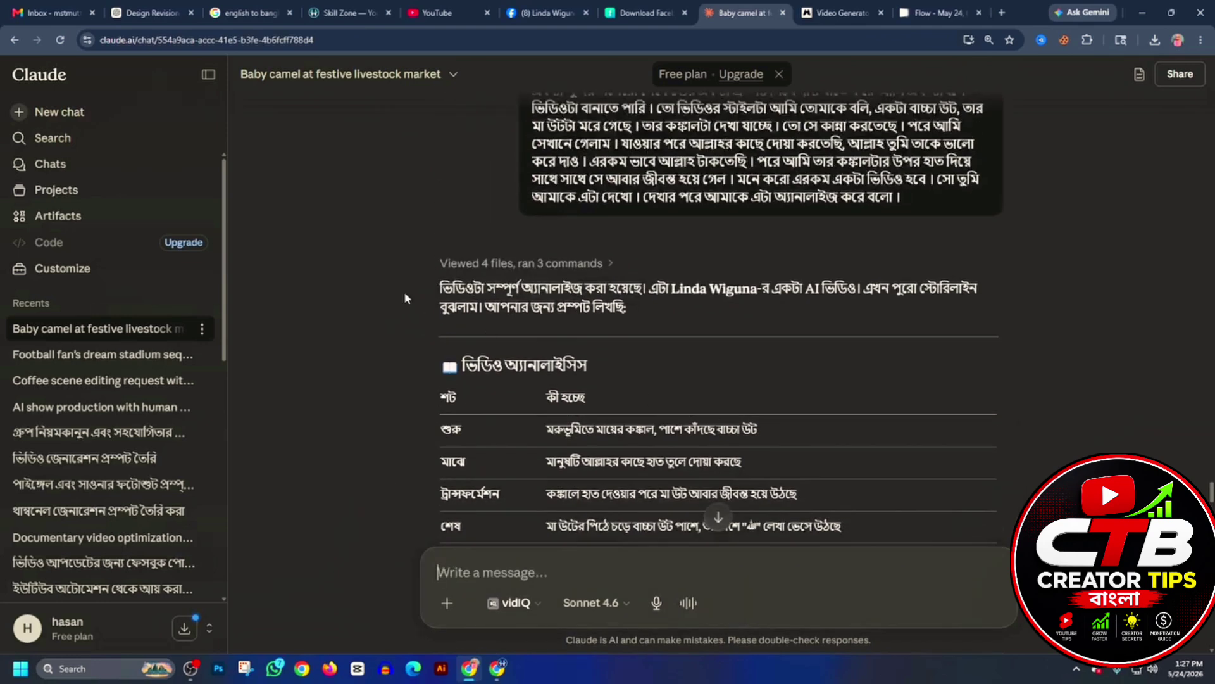
Examine the video analysis in Claude's reply, highlighting the opening summary and the middle, transformation and ending rows of the shot table
left_click_drag(420, 290, 758, 291)
left_click(637, 309)
left_click_drag(671, 289, 752, 289)
left_click(716, 323)
scroll(719, 304, "down", 2)
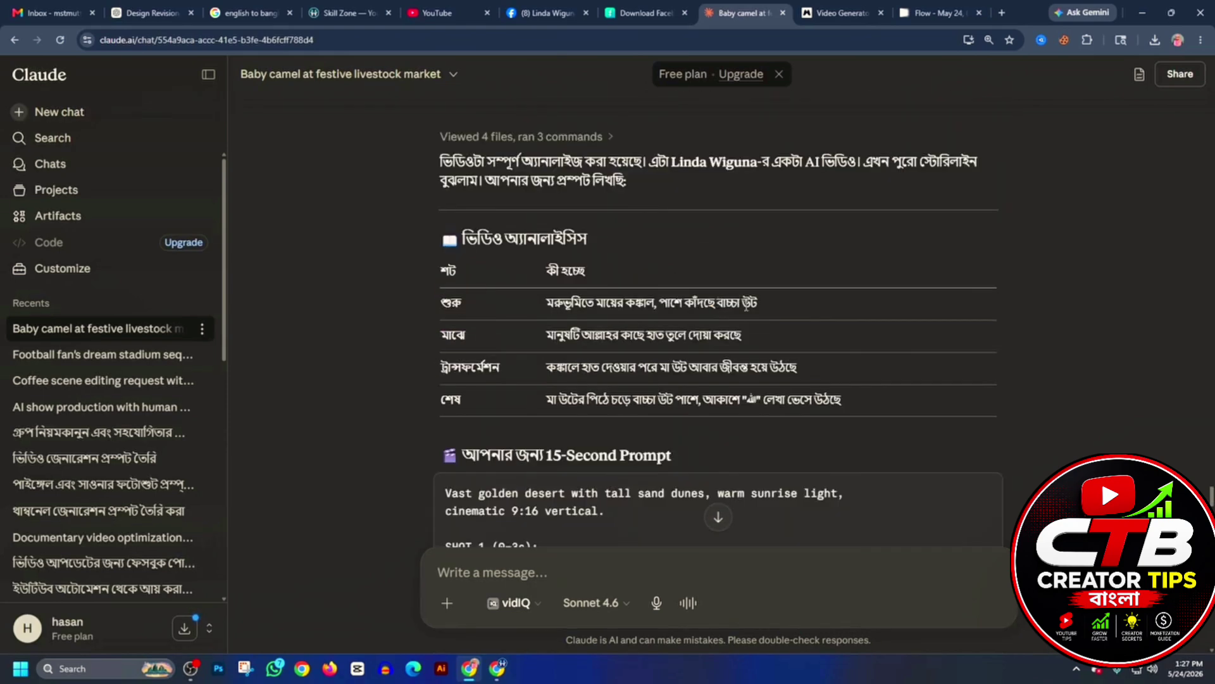
left_click_drag(543, 334, 753, 336)
left_click_drag(535, 366, 807, 354)
scroll(730, 360, "down", 1)
scroll(727, 360, "down", 1)
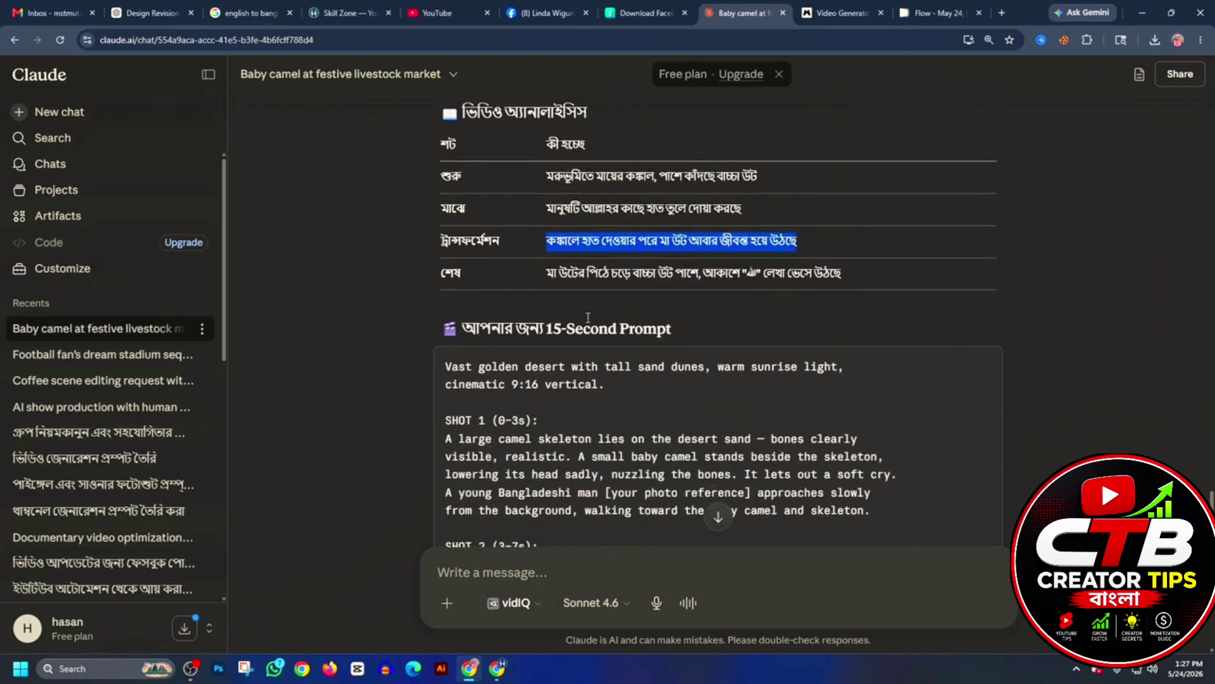
left_click_drag(501, 273, 879, 272)
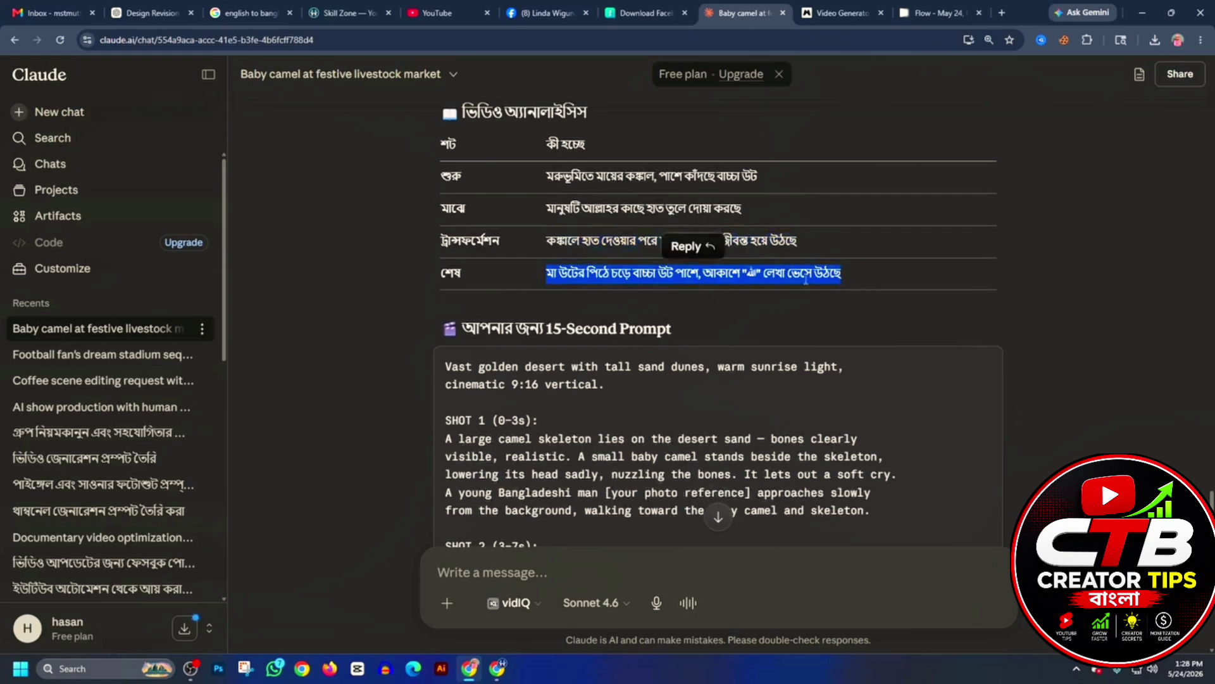
Review the remaining 15-second prompt, the updated version with the reference photo, and the request for a shorter final prompt
scroll(795, 282, "down", 4)
scroll(796, 283, "down", 5)
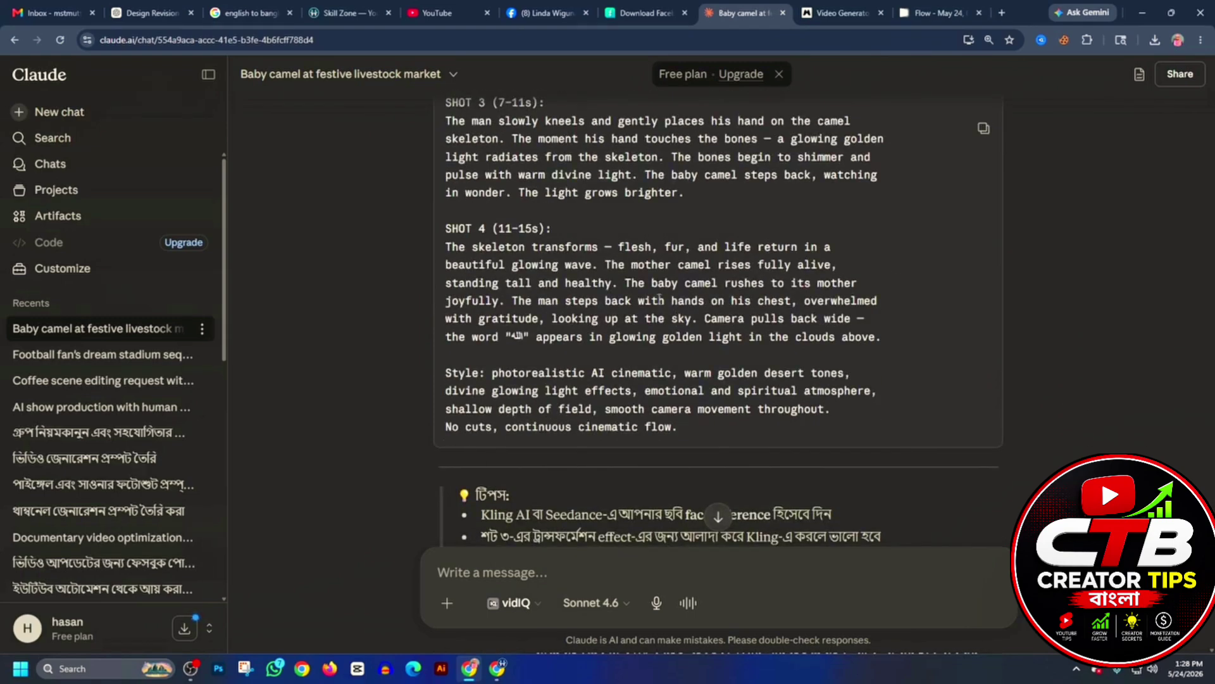
scroll(619, 350, "down", 14)
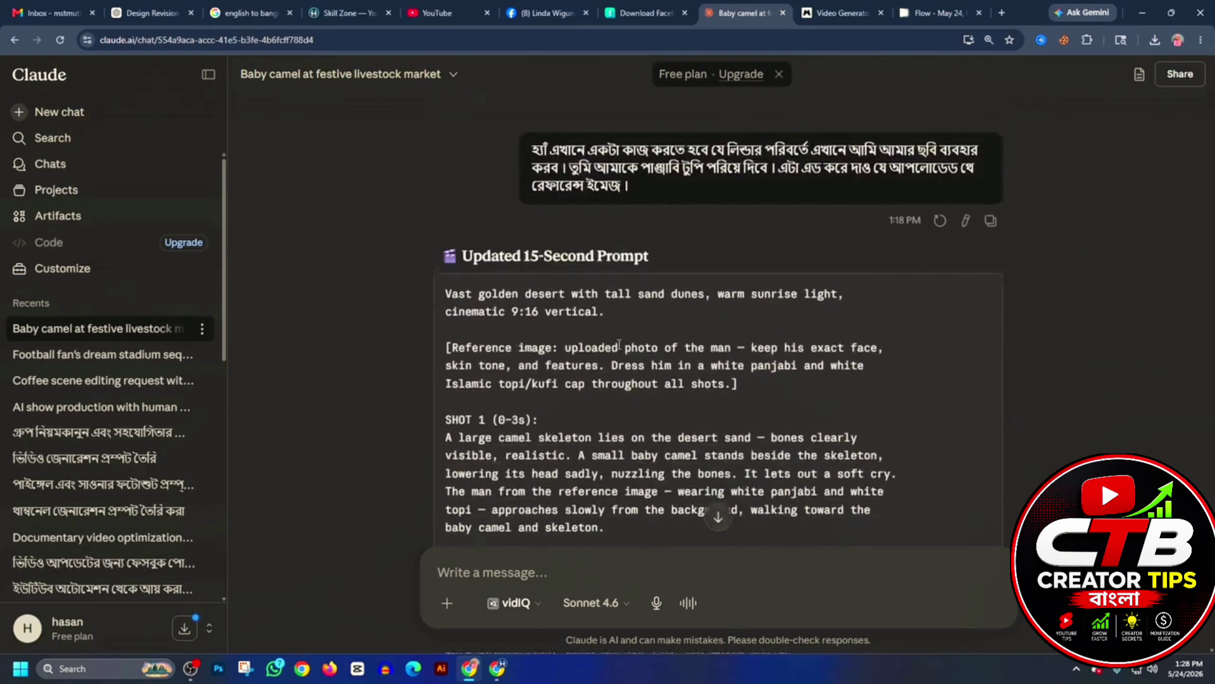
scroll(620, 345, "down", 13)
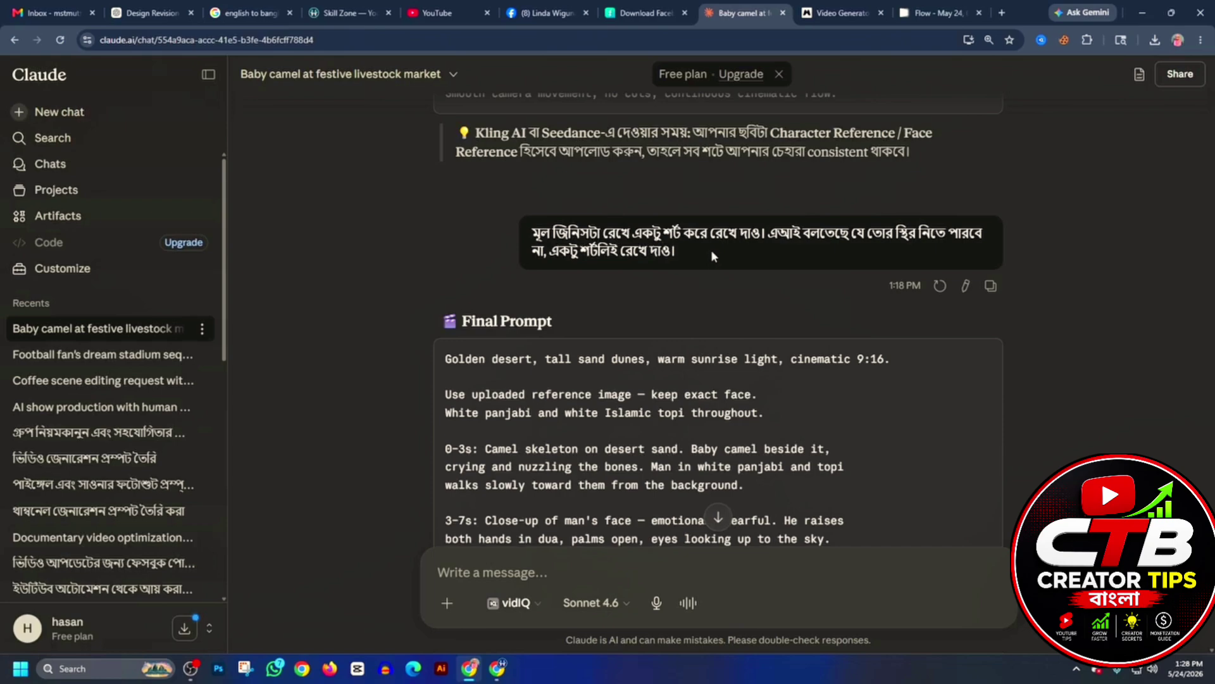
left_click_drag(711, 256, 473, 209)
scroll(719, 278, "down", 5)
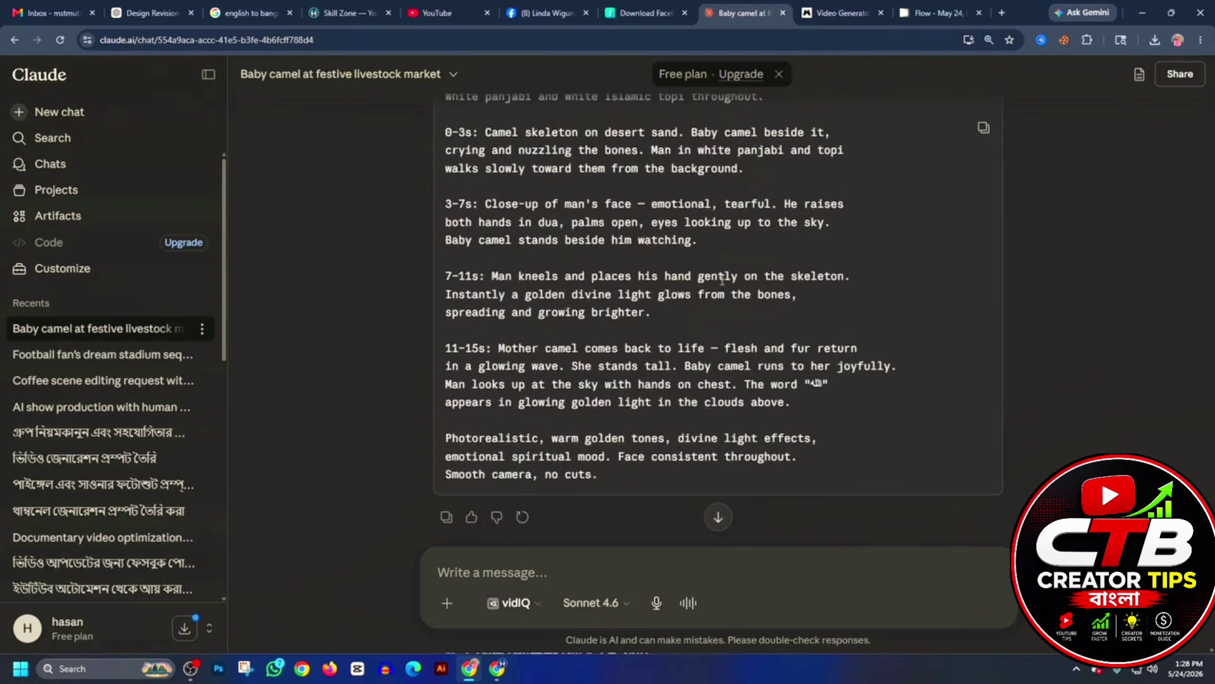
scroll(722, 280, "up", 6)
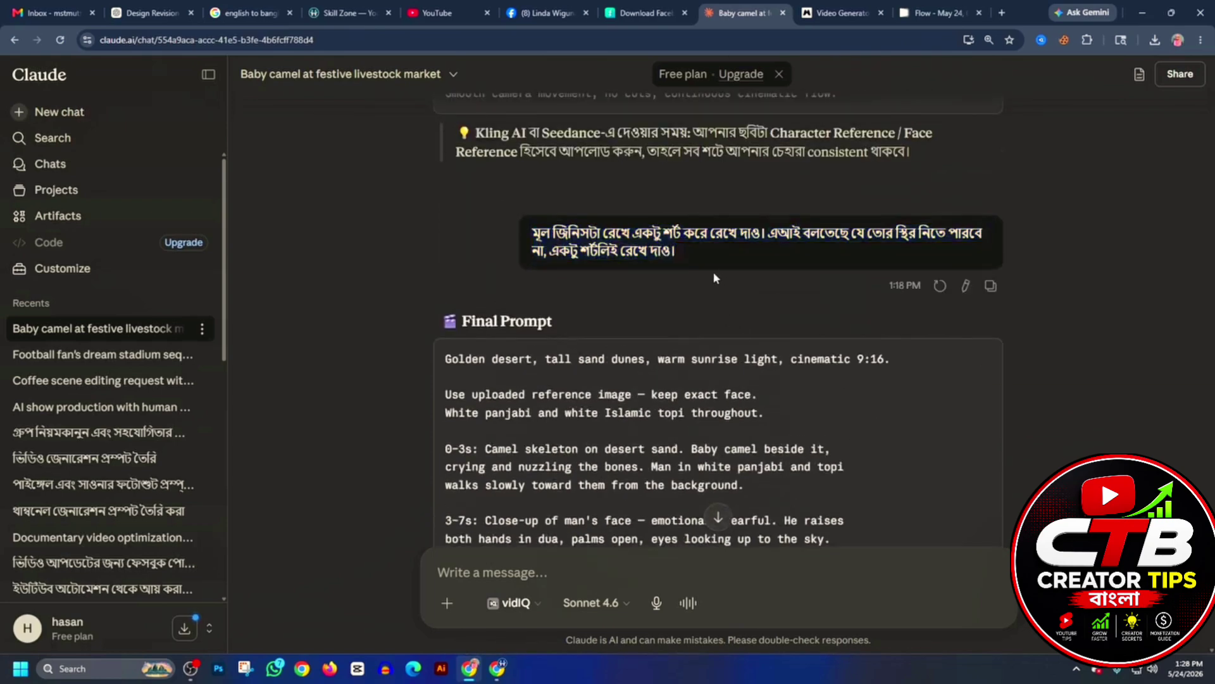
Read the follow-up request to convert the video into three 8-second prompts totalling 24 seconds
scroll(697, 278, "down", 12)
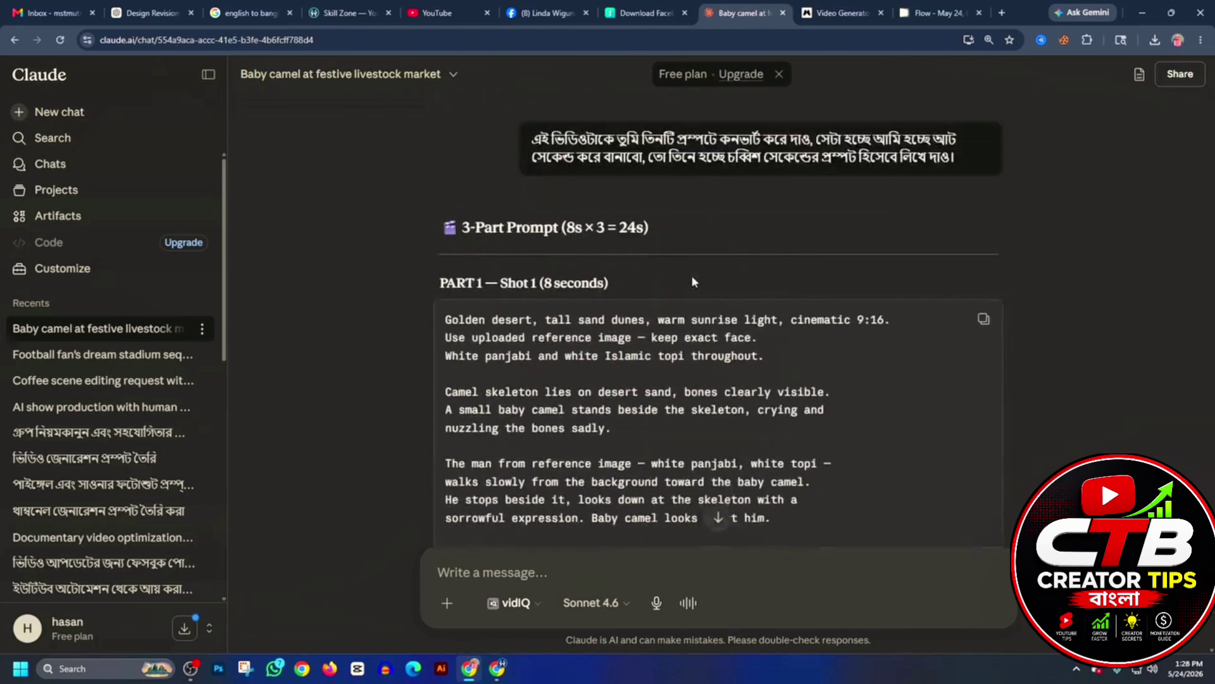
scroll(692, 280, "up", 1)
left_click_drag(531, 182, 1000, 250)
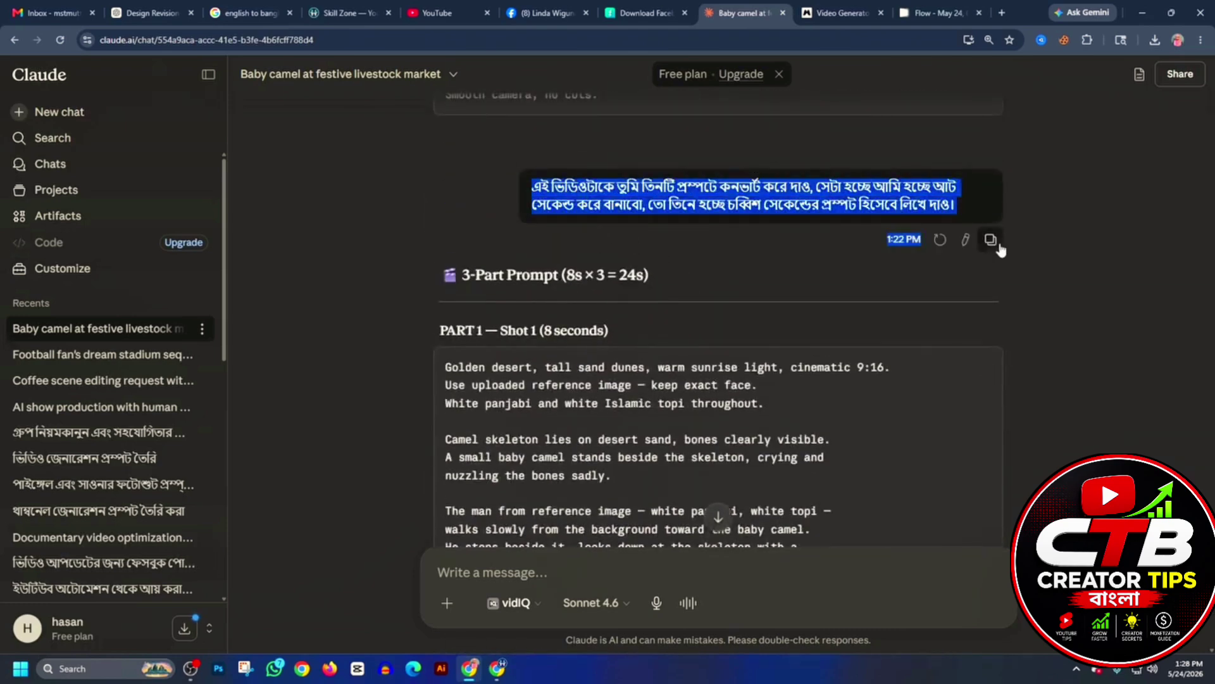
left_click(670, 252)
Copy the full text of the PART 1 — Shot 1 (8 seconds) prompt
scroll(670, 252, "down", 2)
left_click_drag(443, 240, 892, 500)
scroll(879, 408, "down", 6)
scroll(879, 407, "up", 5)
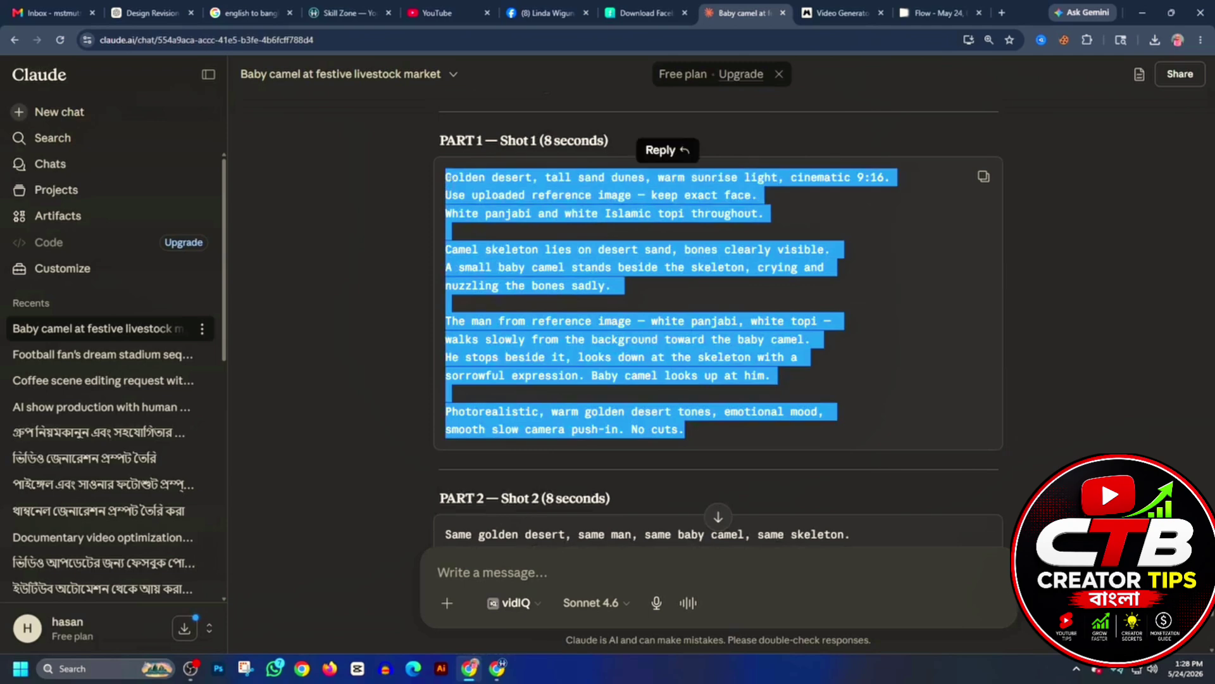
Switch to Google Flow, upload the reference images, and enter the copied Part 1 prompt with the video format set to 9:16
left_click(935, 12)
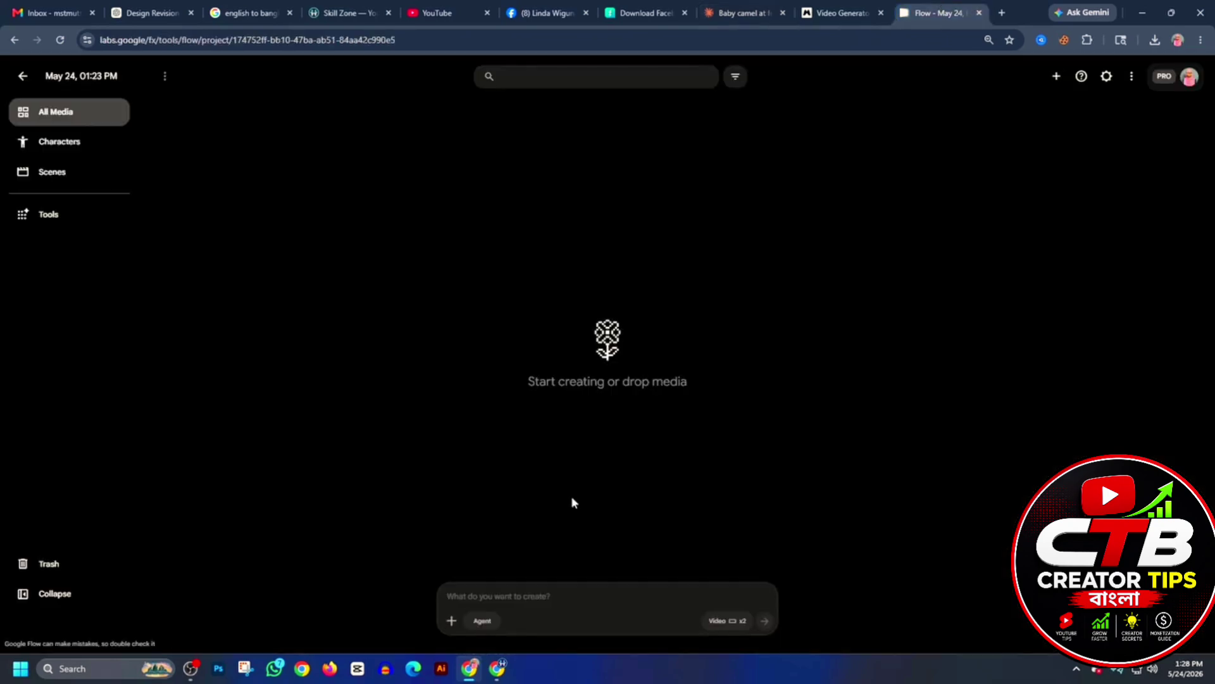
left_click(451, 620)
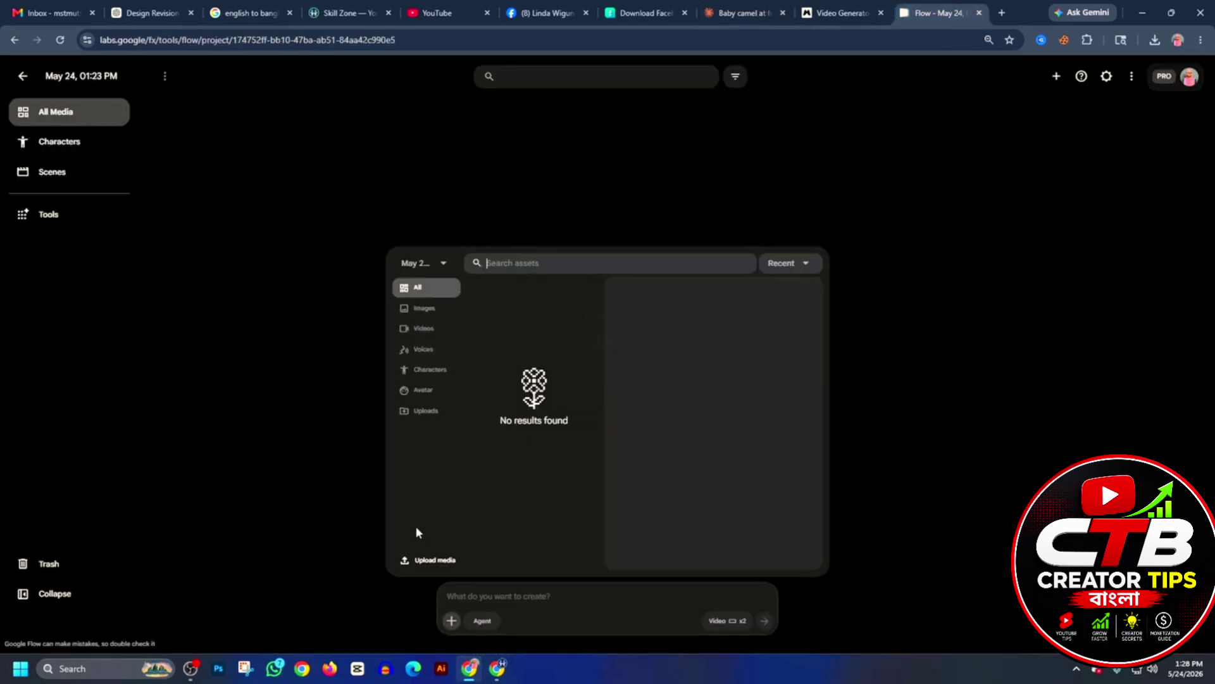
left_click(442, 353)
left_click(438, 370)
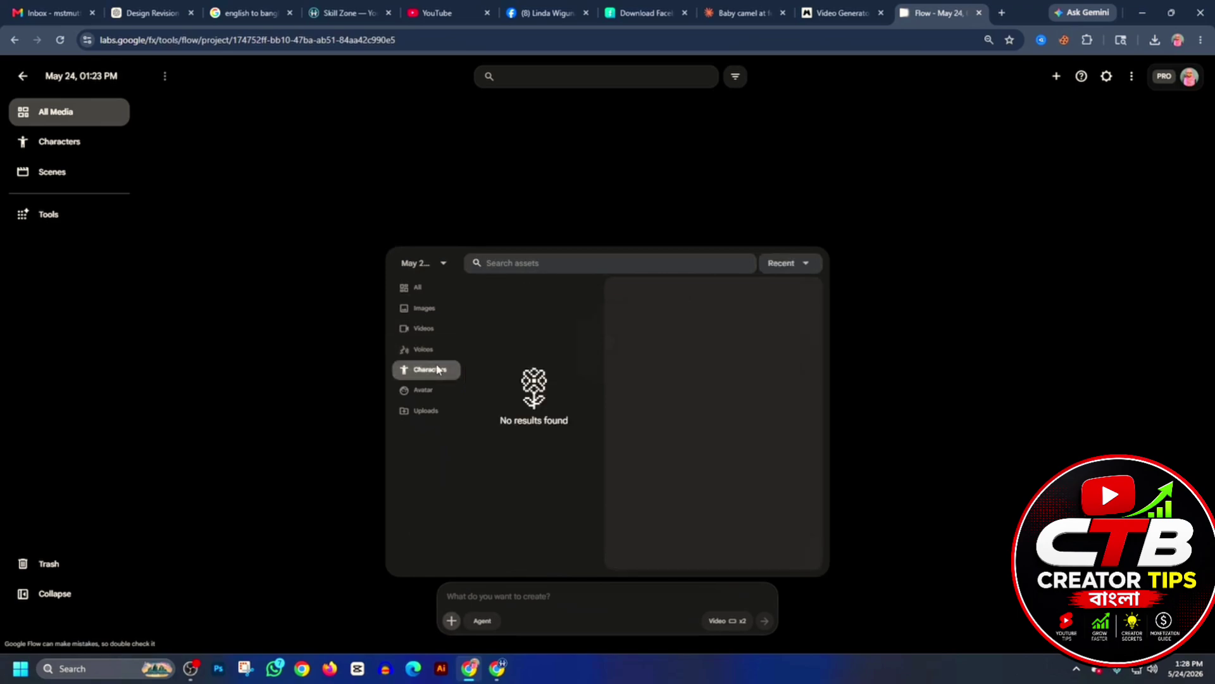
left_click(424, 411)
left_click(423, 566)
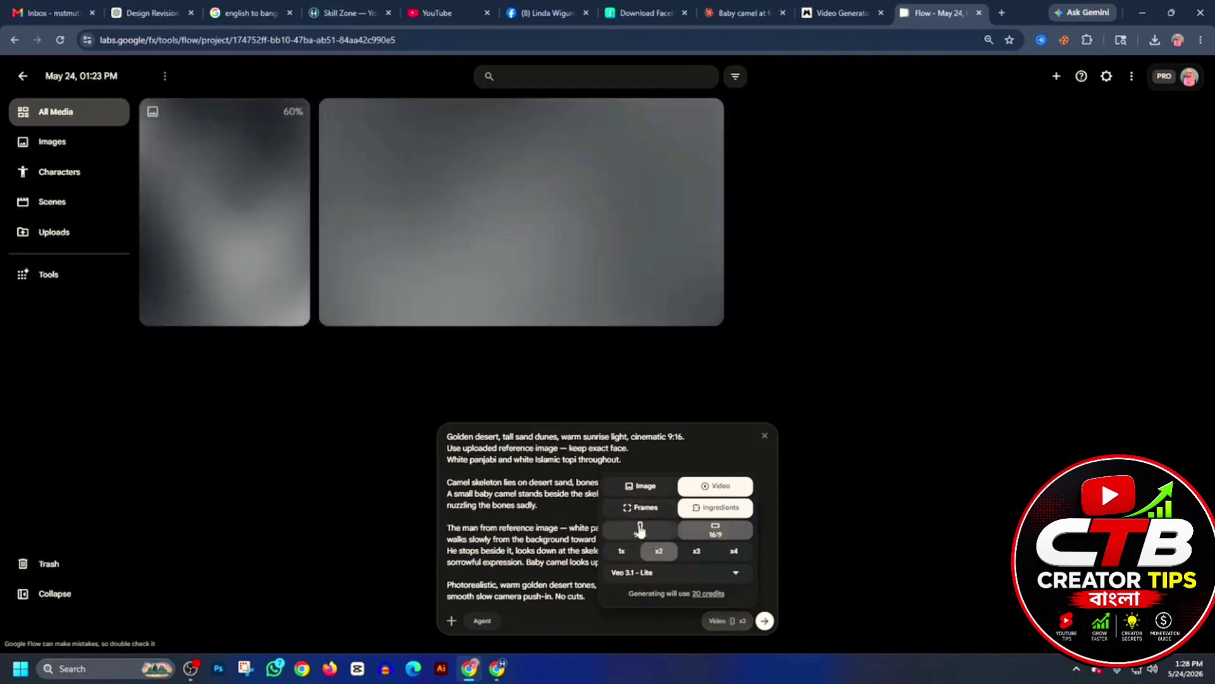
left_click(642, 534)
left_click(560, 549)
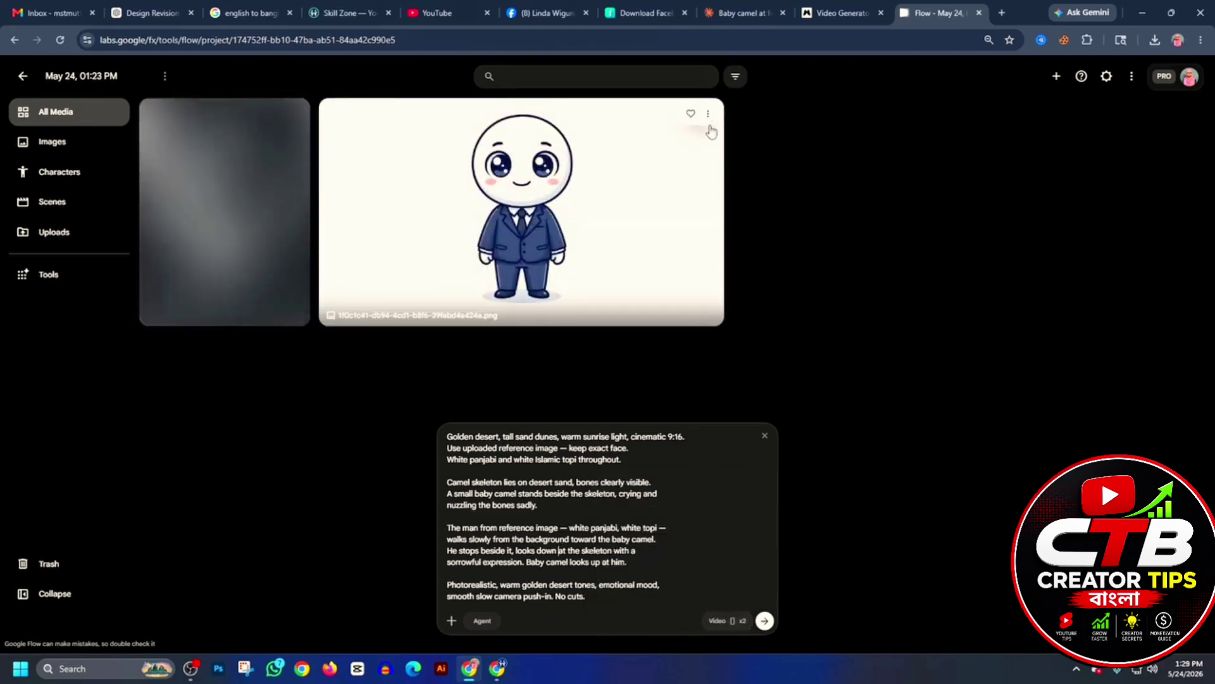
Move the uploaded cartoon character image to the trash and generate the Part 1 video with the portrait photo as reference
left_click(708, 114)
left_click(709, 270)
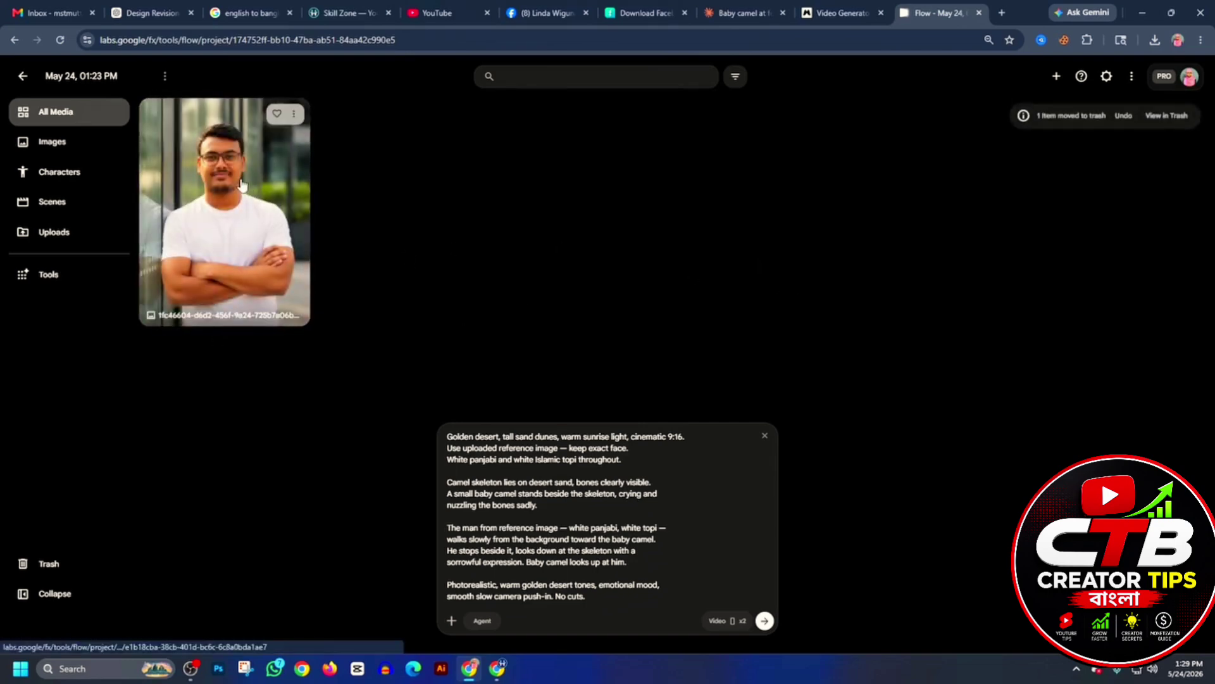
left_click_drag(243, 186, 601, 595)
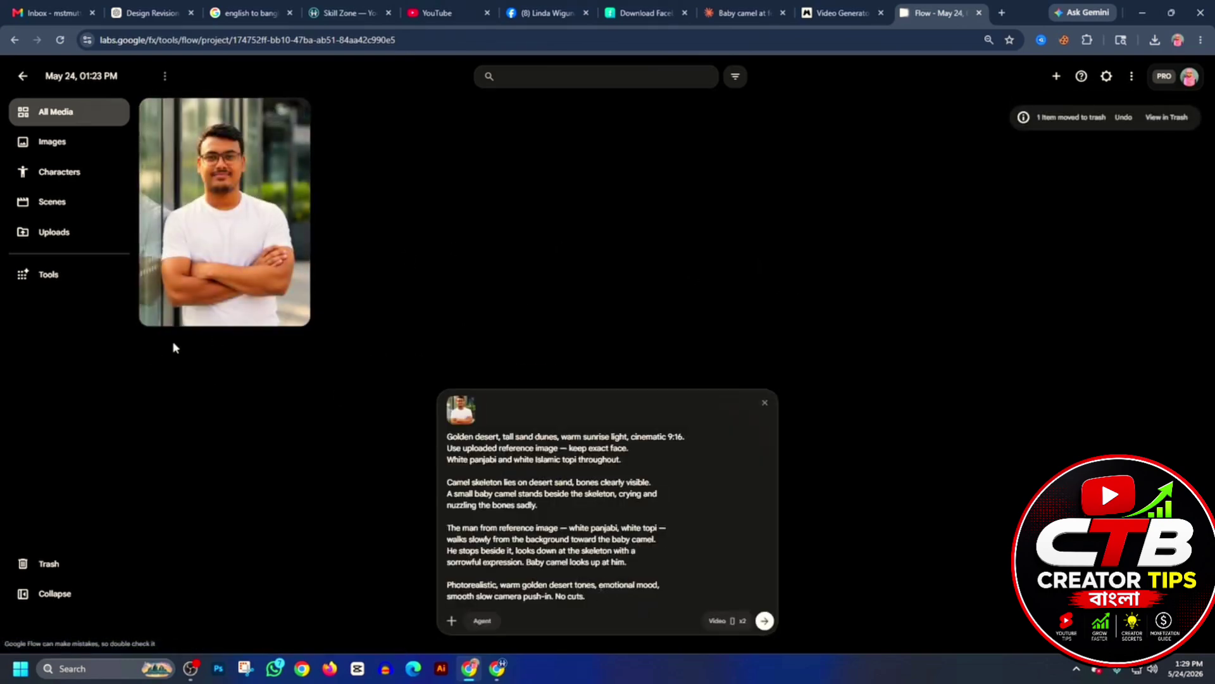
left_click(764, 624)
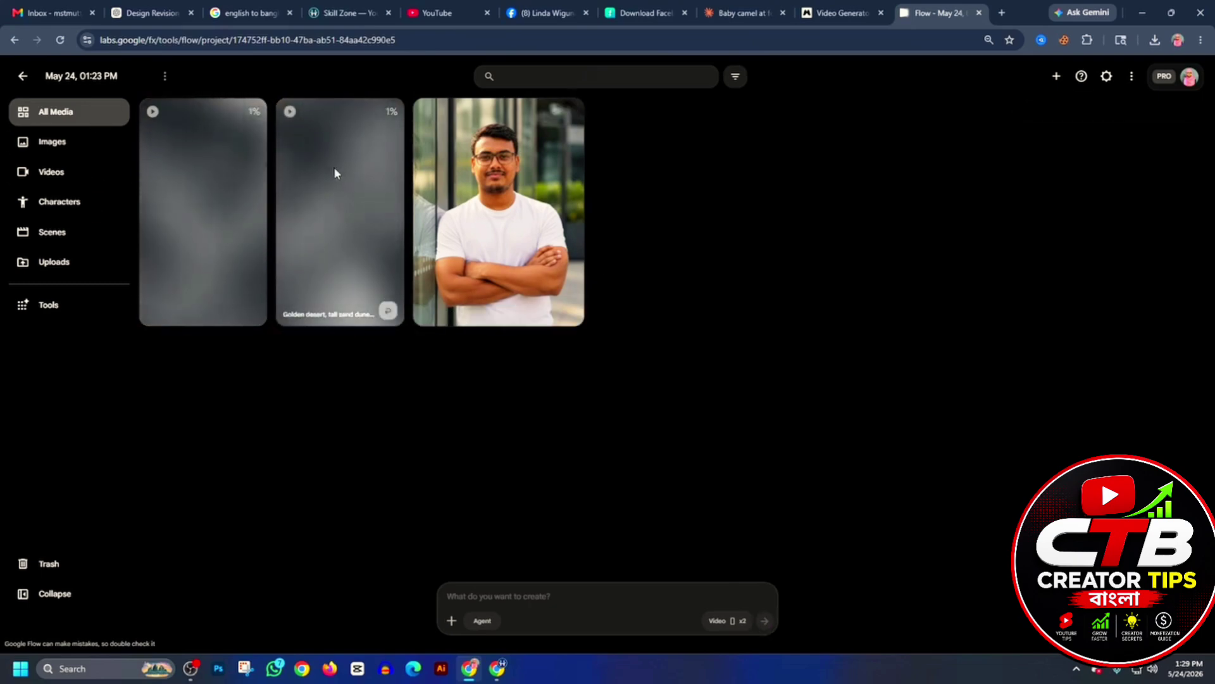
Switch back to Claude and copy the full PART 2 — Shot 2 (8 seconds) prompt
left_click(743, 13)
scroll(662, 233, "down", 6)
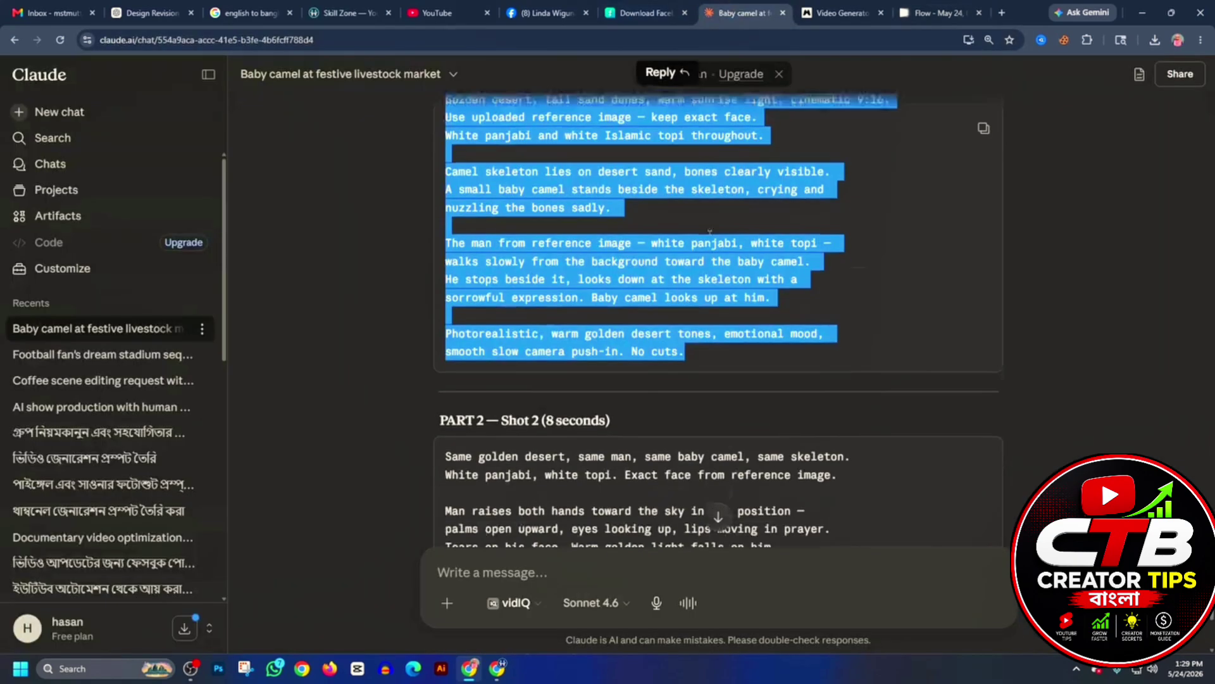
left_click_drag(683, 405, 421, 170)
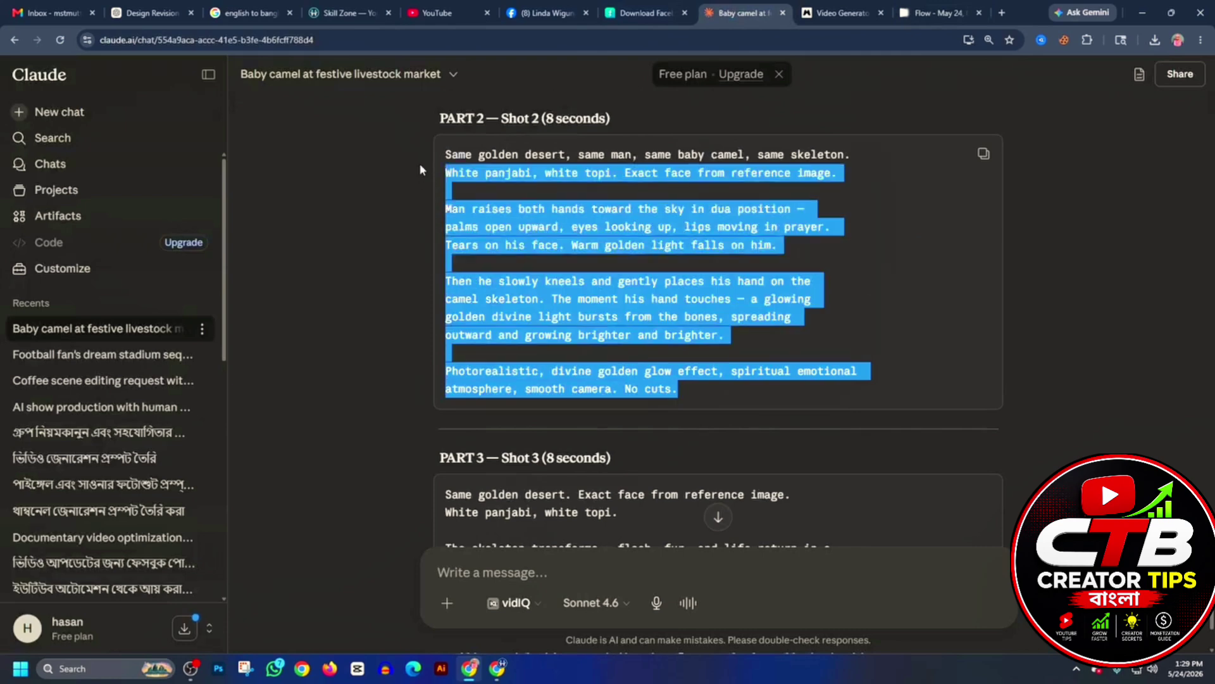
Switch to Google Flow and generate the Part 2 video from the copied prompt with the portrait photo attached
left_click(937, 12)
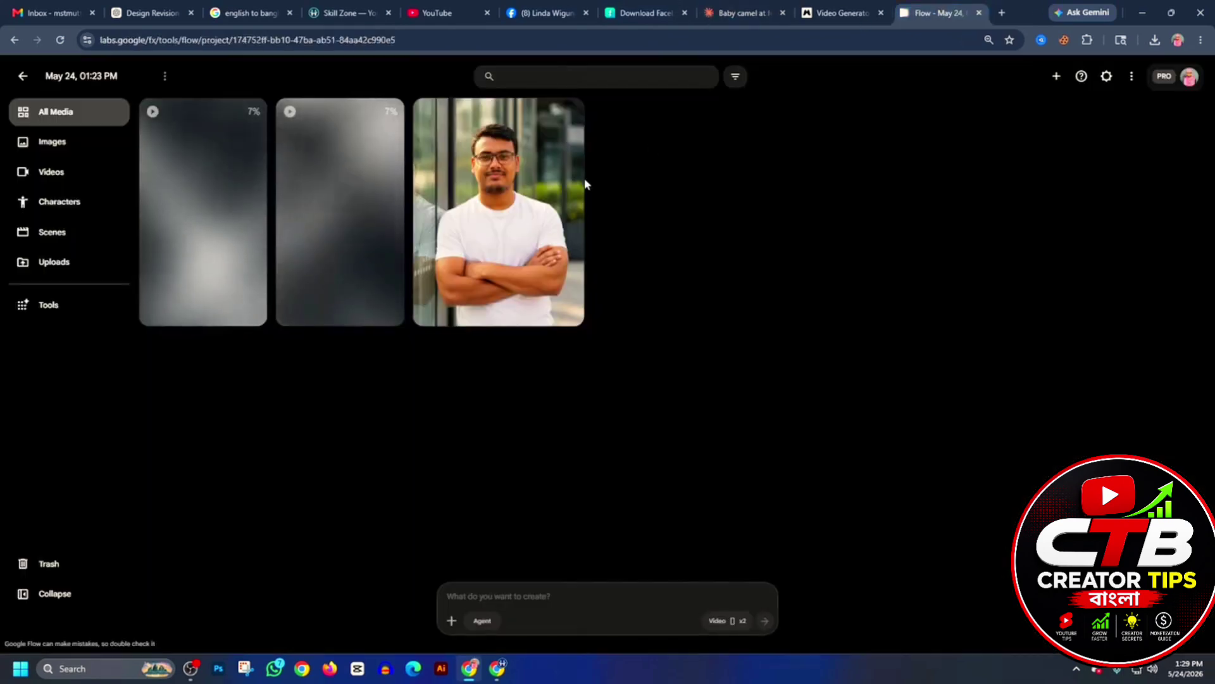
left_click(588, 594)
type("Same golden desert, same man, same baby camel, same skeleton. White panjabi, white topi. Exact face from reference image.  Man raises both hands toward the sky in dua position — palms open upward, eyes looking up, lips moving in prayer. Tears on his face. Warm golden light falls on him.  Then he slowly kneels and gently places his hand on the camel skeleton. The moment his hand touches — a glowing golden divine light bursts from the bones, spreading outward and growing brighter and brighter.  Photorealistic, divine golden glow effect, spiritual emotional atmosphere, smooth camera. No cuts.")
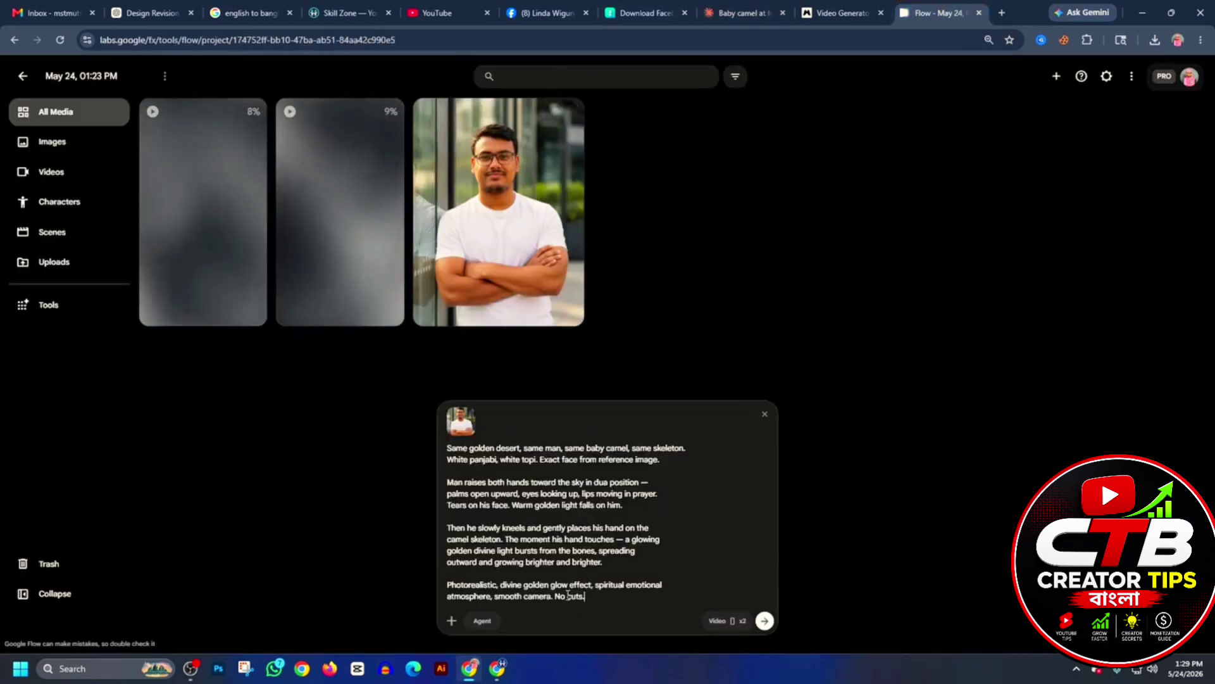
left_click(764, 620)
Return to Claude and copy the full PART 3 — Shot 3 (8 seconds) prompt
left_click(745, 13)
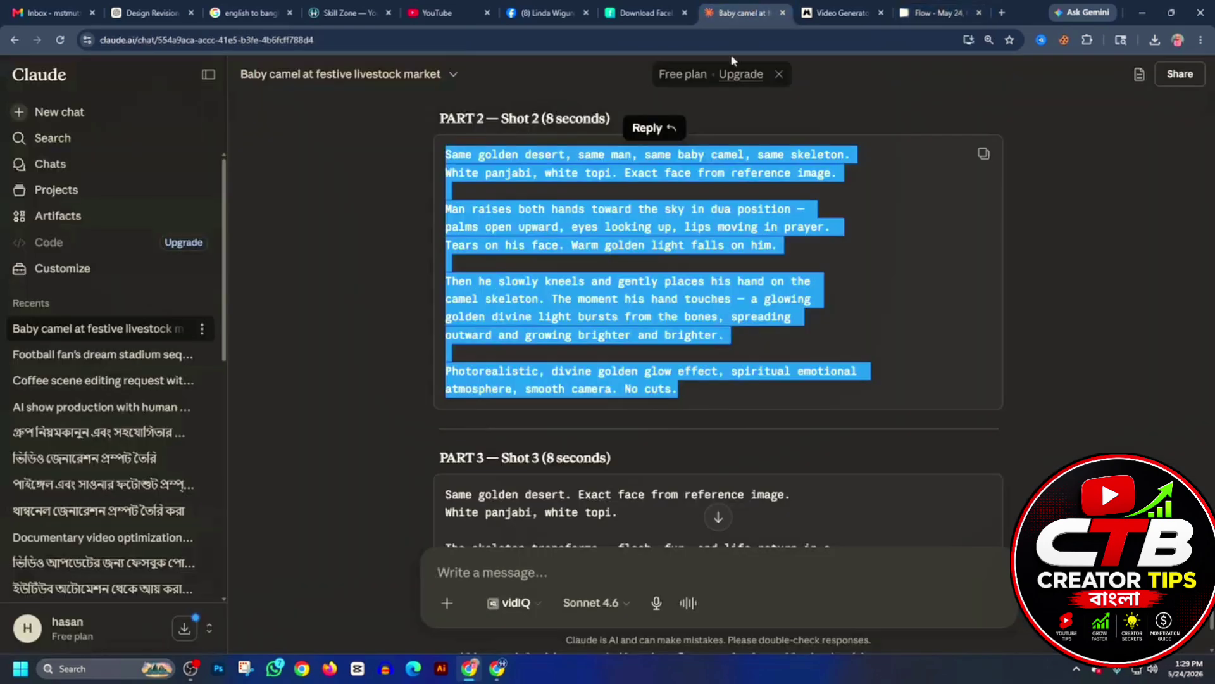
scroll(703, 228, "down", 5)
left_click_drag(445, 174, 873, 445)
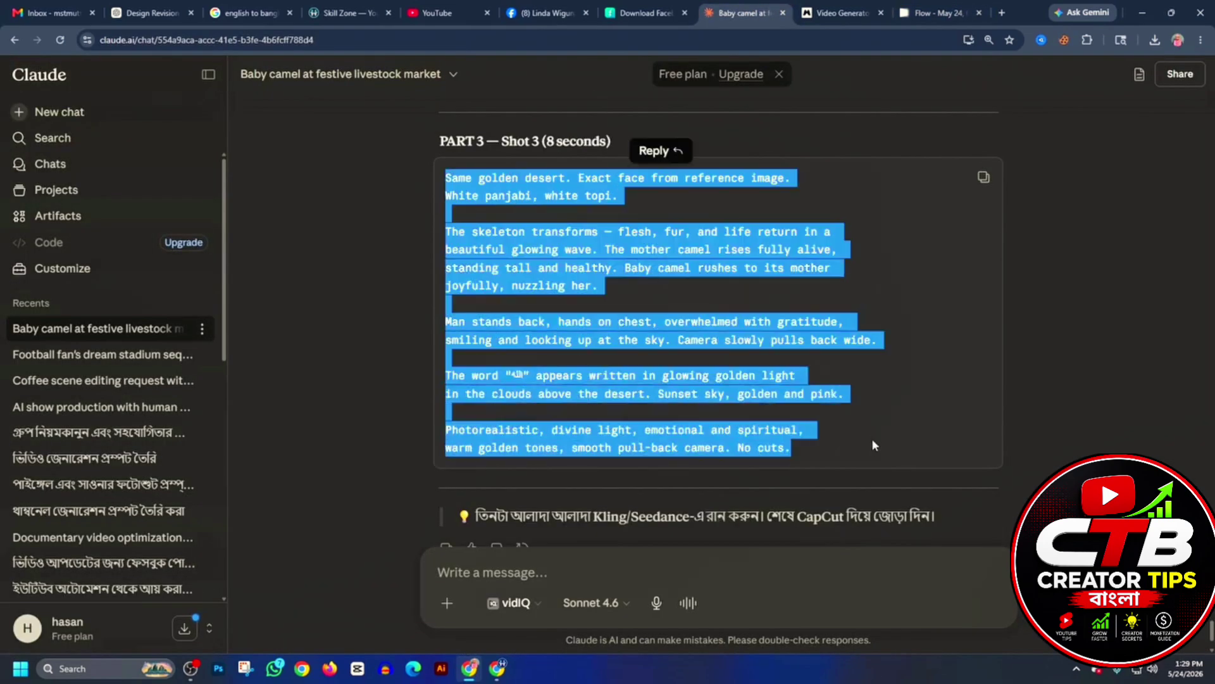
Switch to Google Flow, attach the portrait photo to the pasted Part 3 prompt, and generate the video
left_click(944, 11)
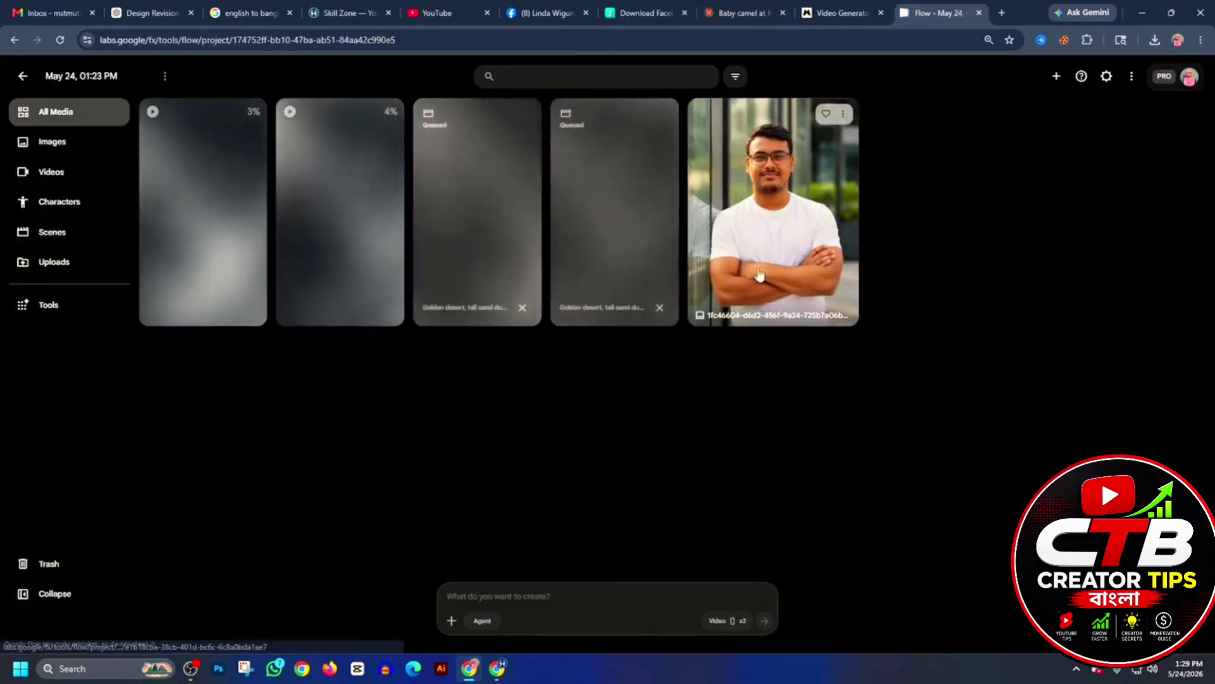
left_click_drag(772, 266, 593, 616)
key("ctrl+v")
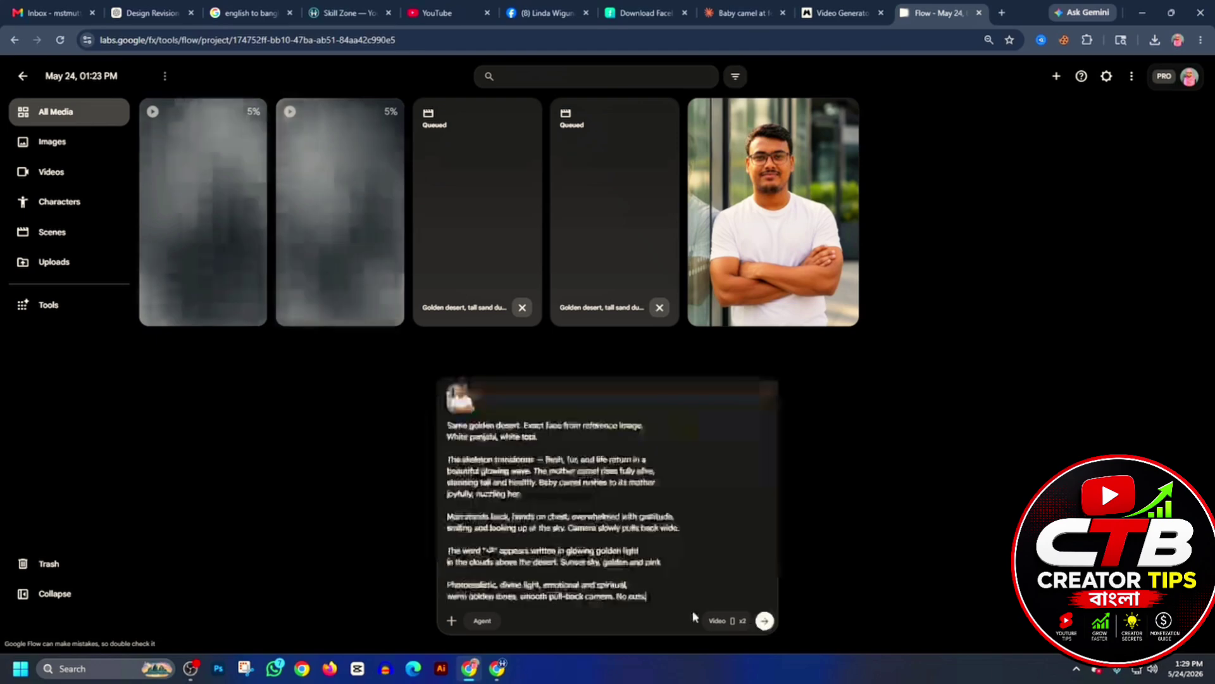
left_click(764, 620)
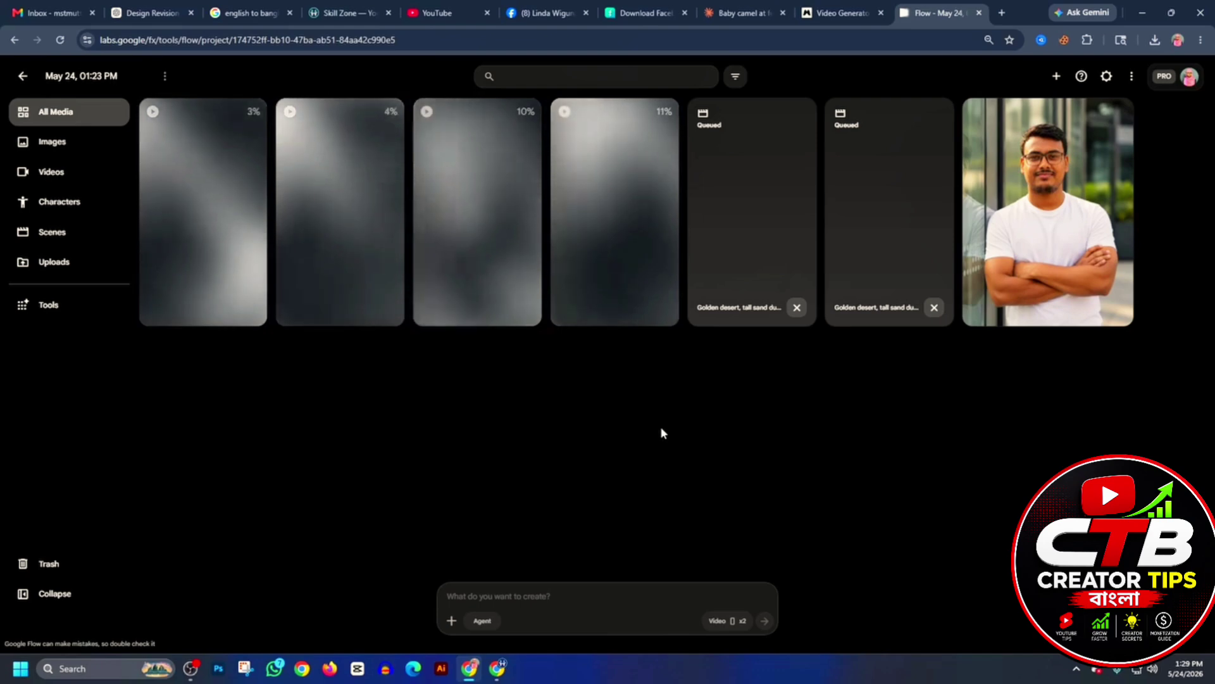
Switch to Magnific's Video Generator, find the 15-second Seedance 2.0 desert camel video among the creations, and play it
left_click(831, 18)
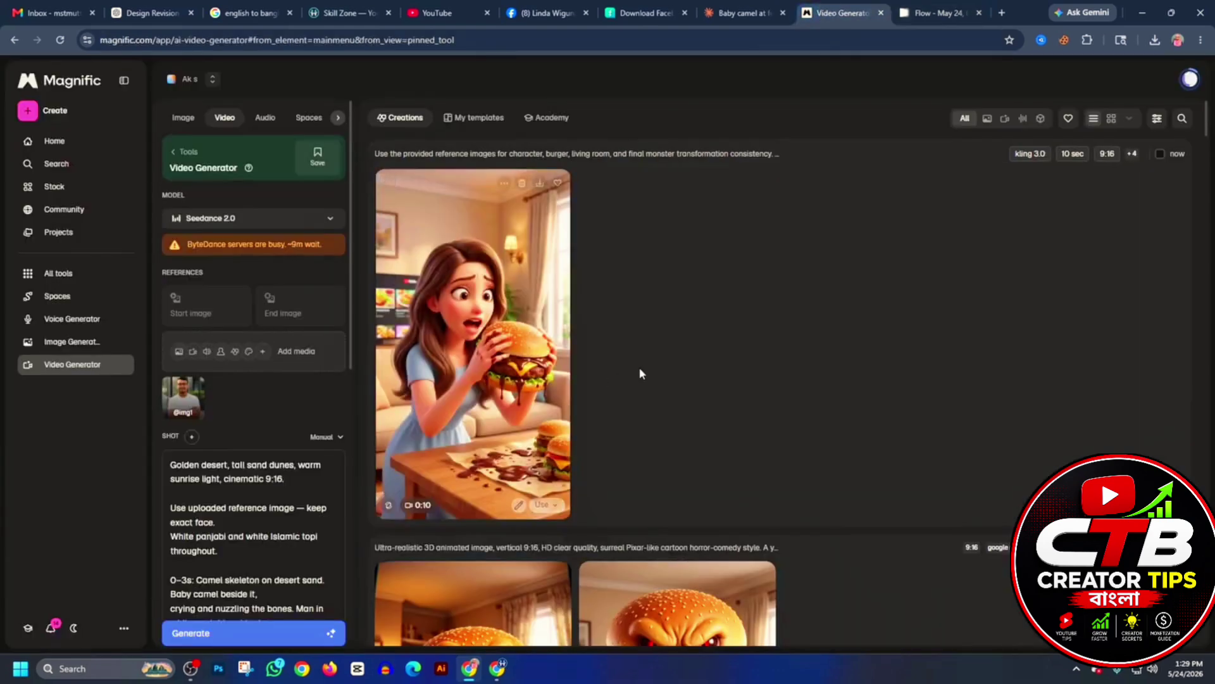
scroll(643, 377, "down", 10)
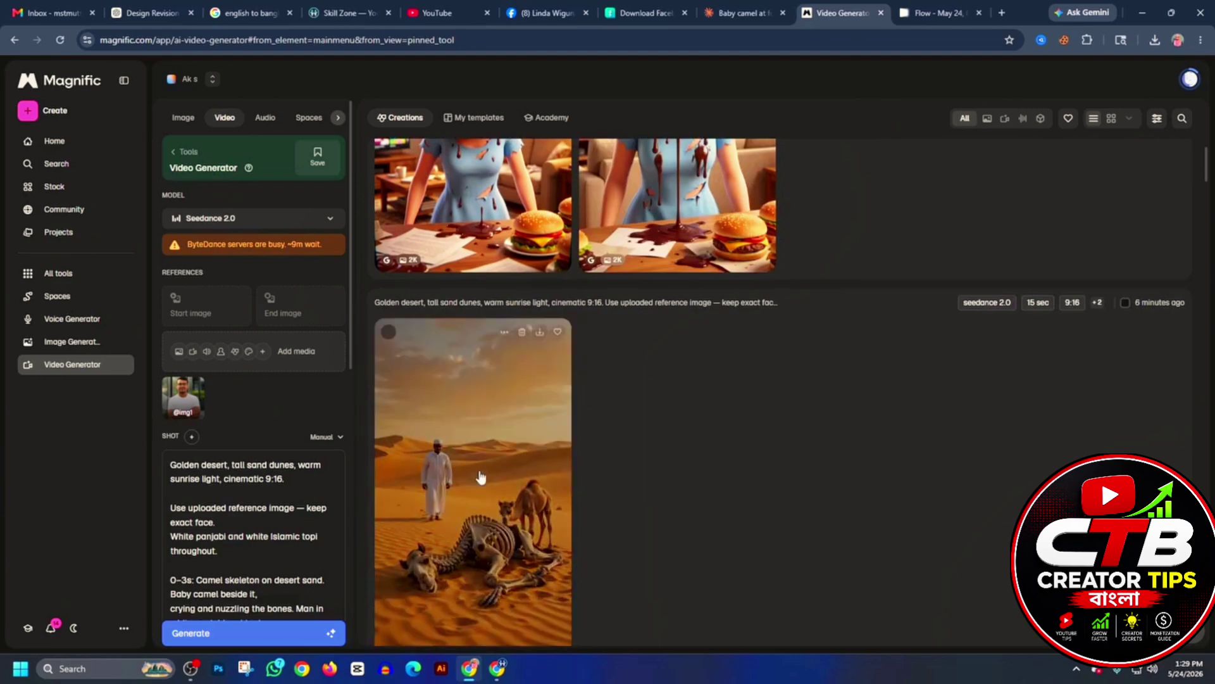
scroll(272, 443, "down", 2)
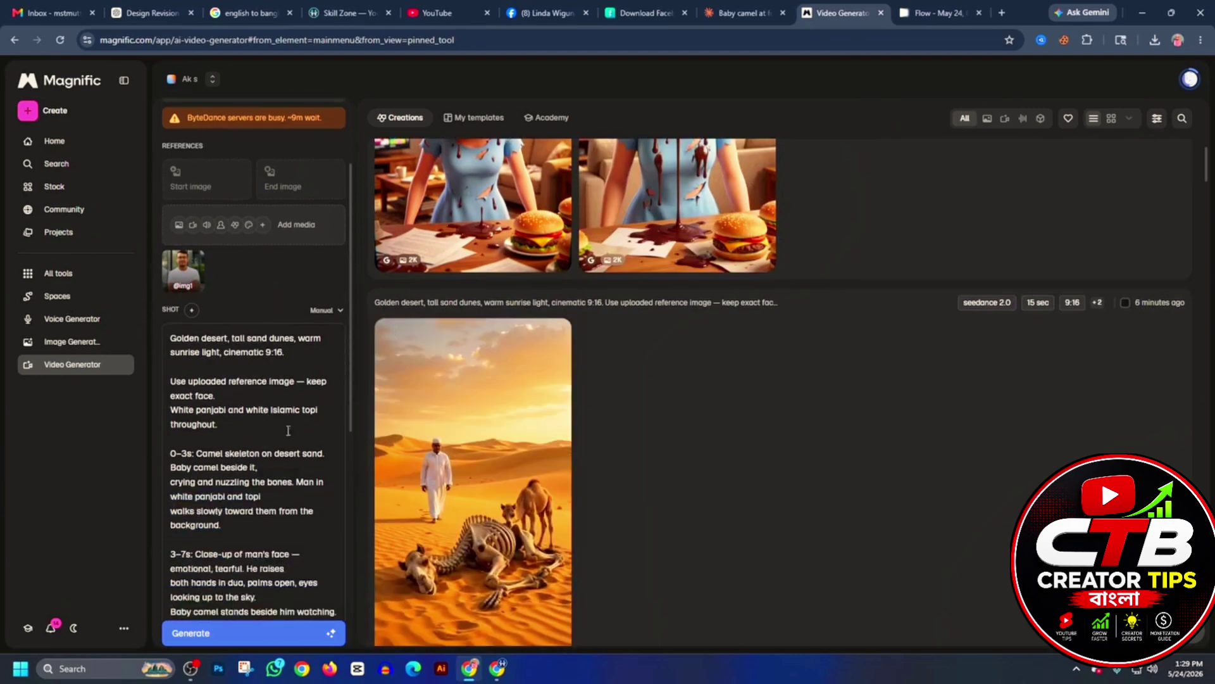
left_click(501, 432)
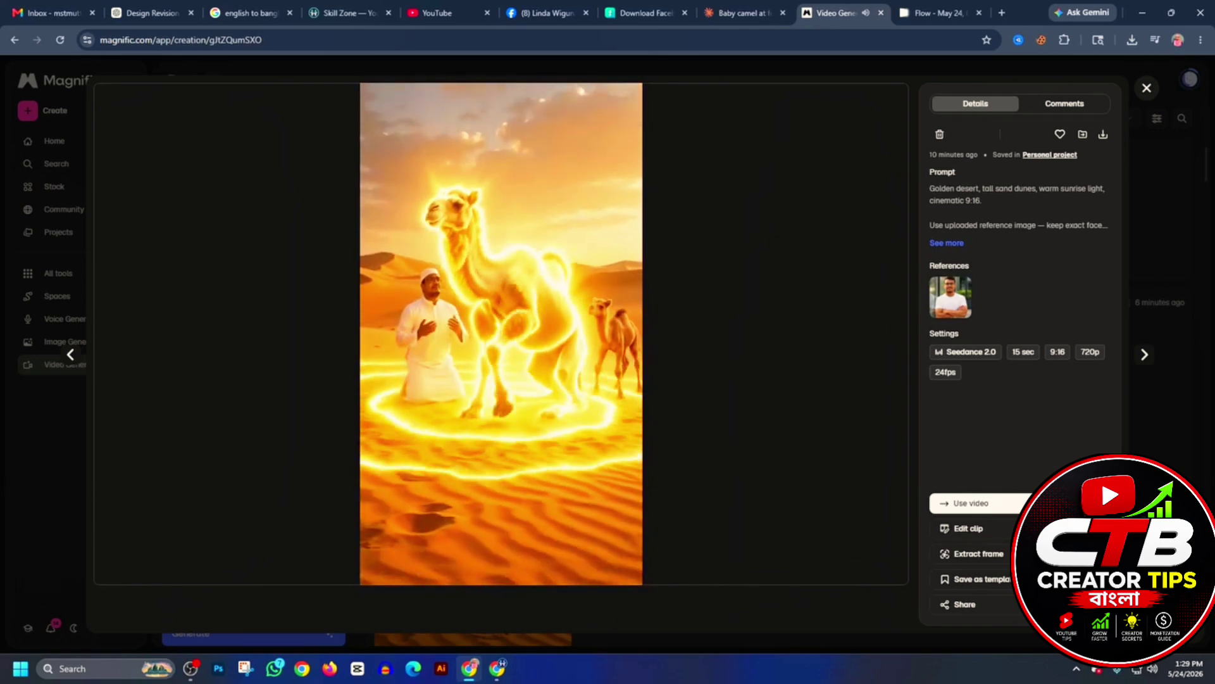
mouse_move(476, 304)
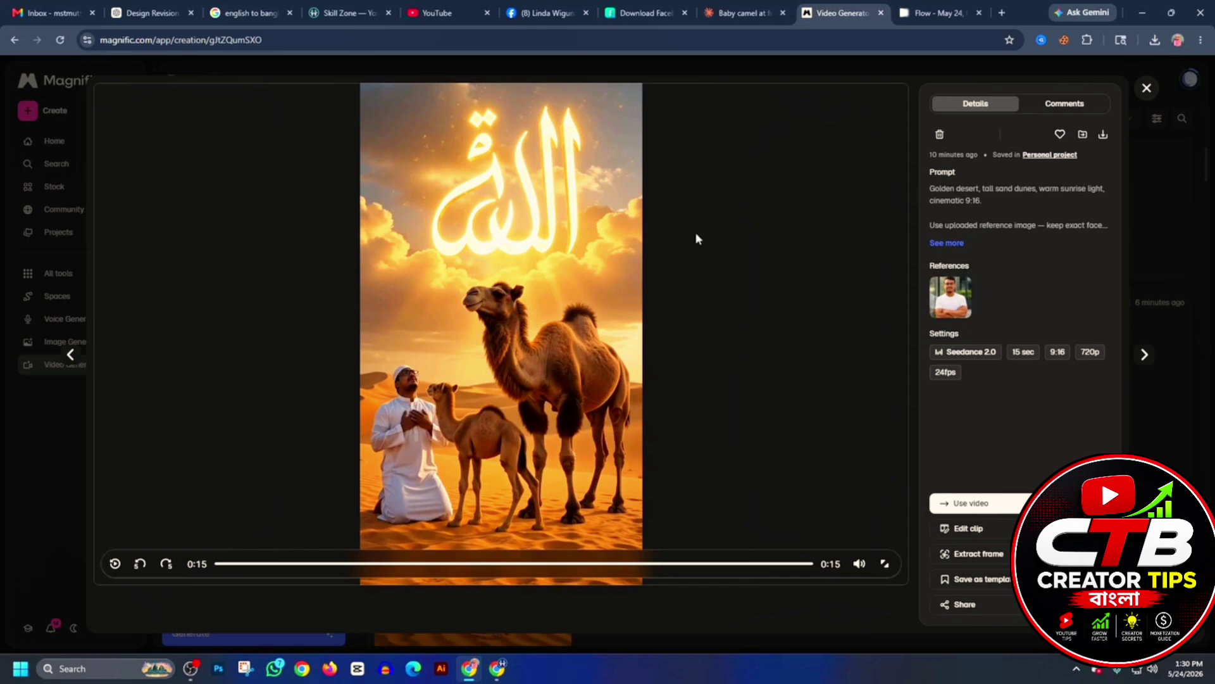
Download the desert camel video and close its detail view
left_click(1105, 136)
left_click(1147, 90)
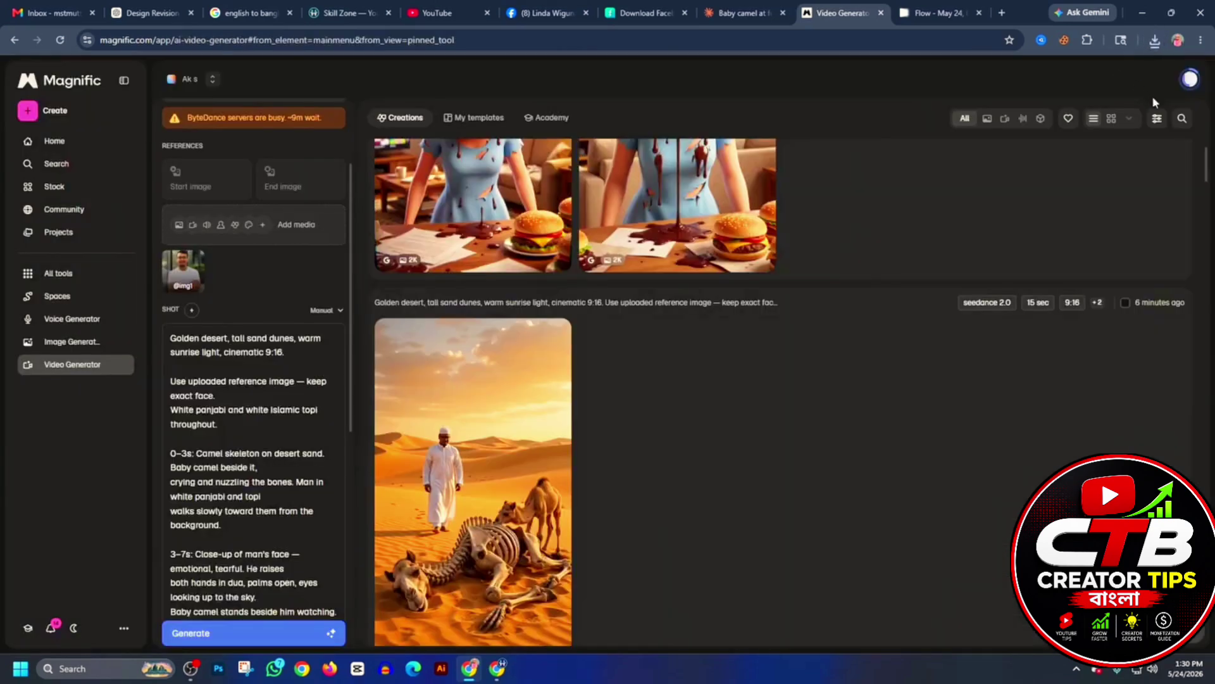
scroll(647, 488, "up", 5)
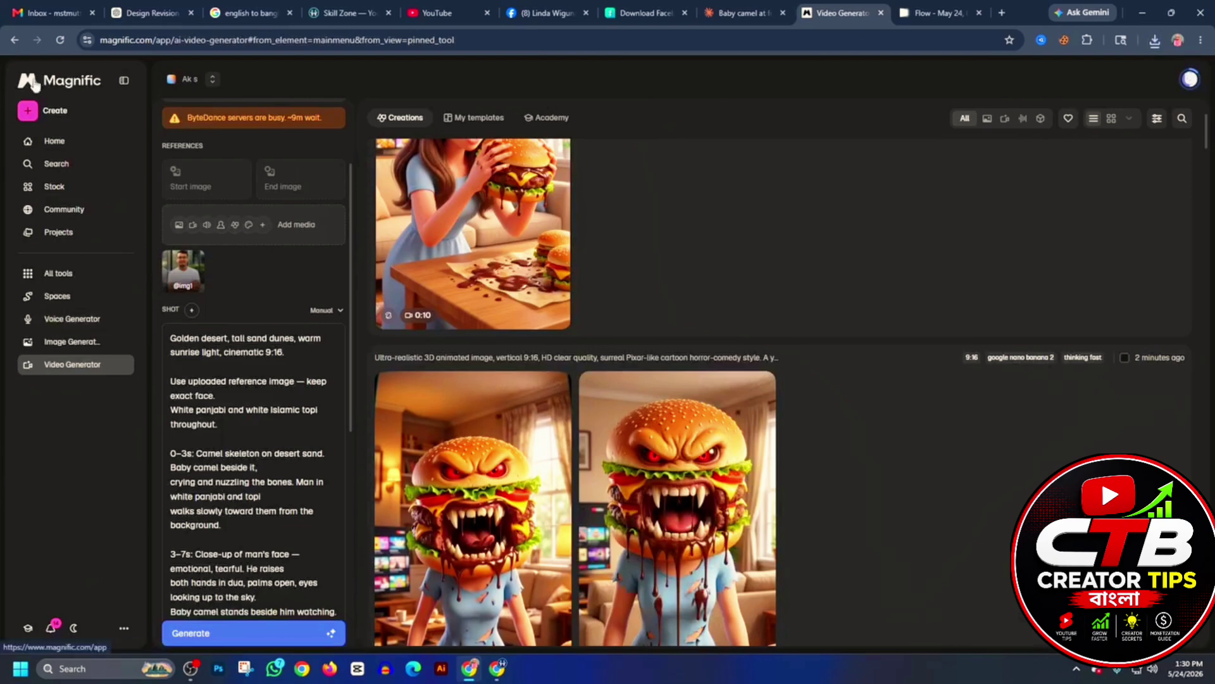
Reopen Magnific's Video Generator from the home page and move the desert camel video to the trash
left_click(27, 114)
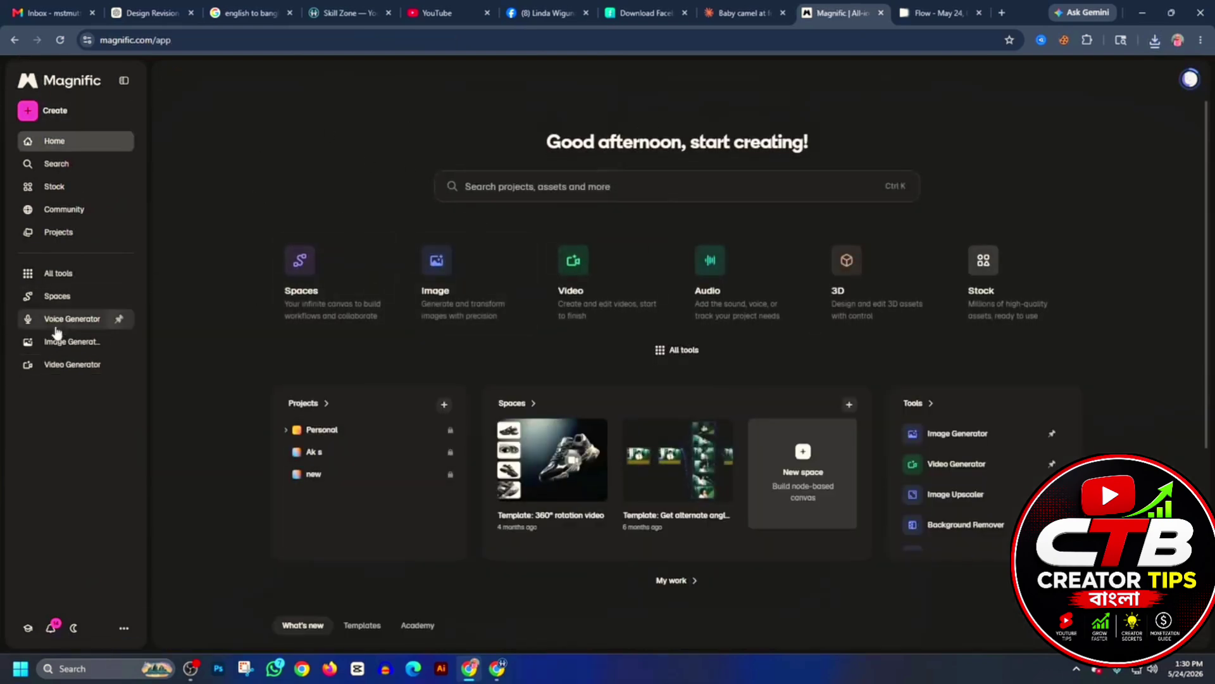
left_click(60, 366)
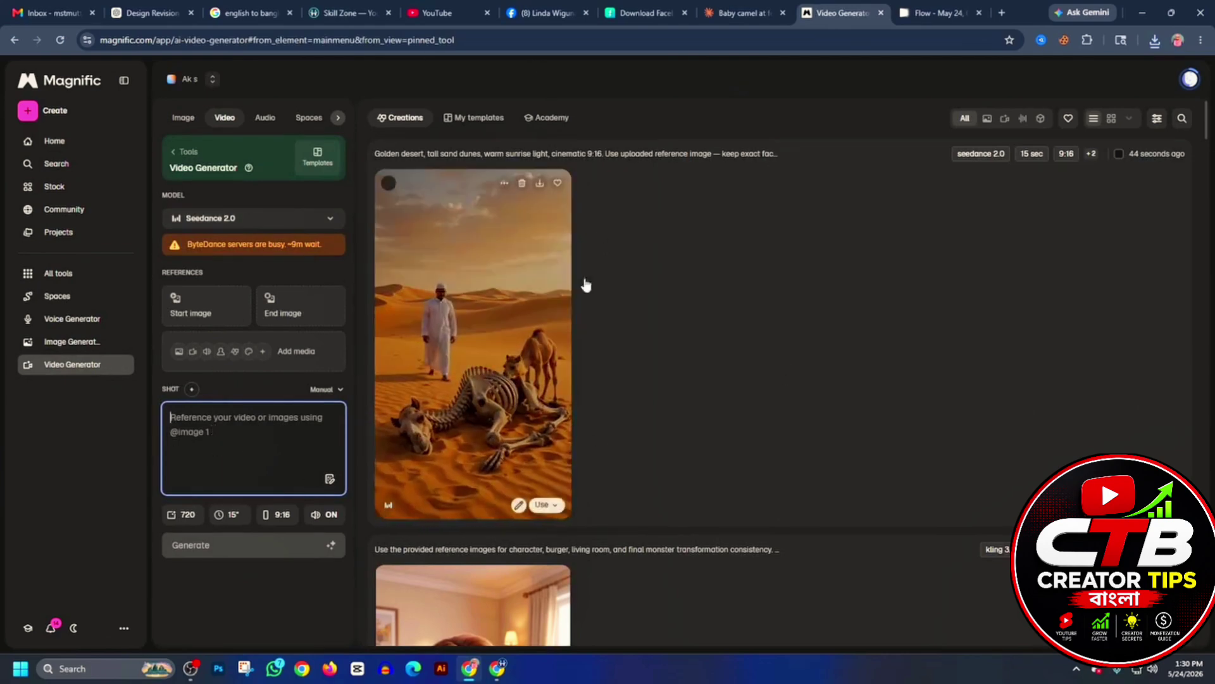
left_click(1118, 154)
scroll(722, 485, "down", 5)
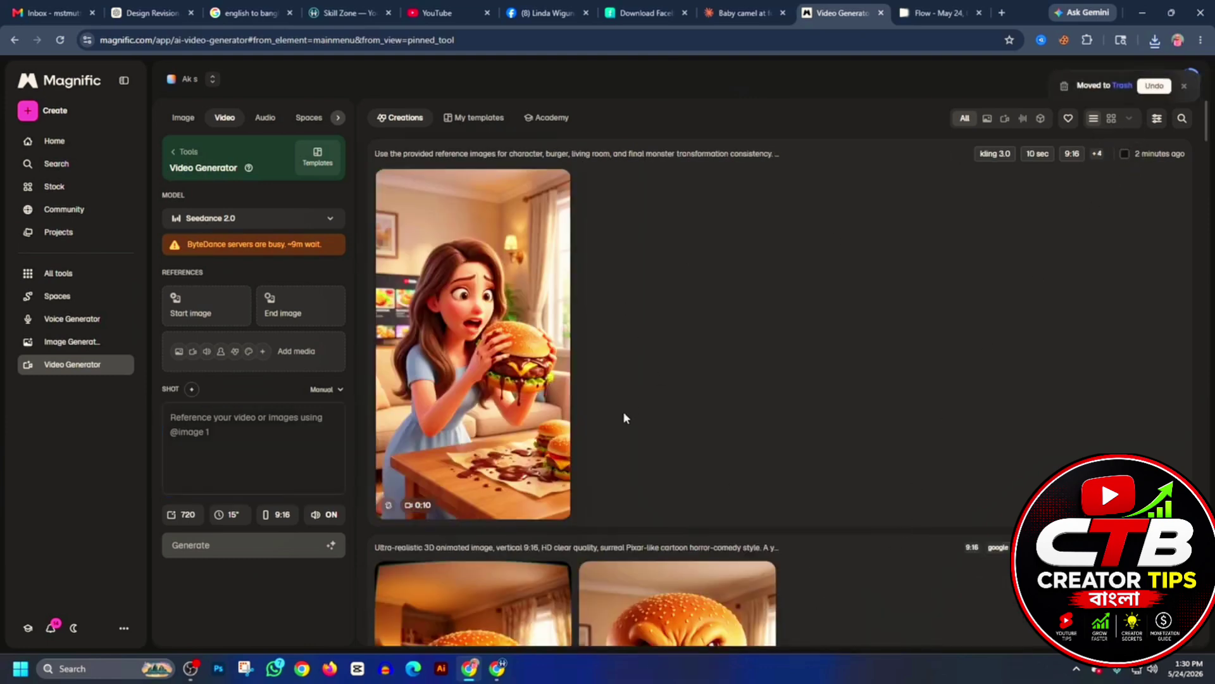
Switch to Google Flow, play the baby camel near skeleton video with the walking man, and return to the project's media
left_click(910, 6)
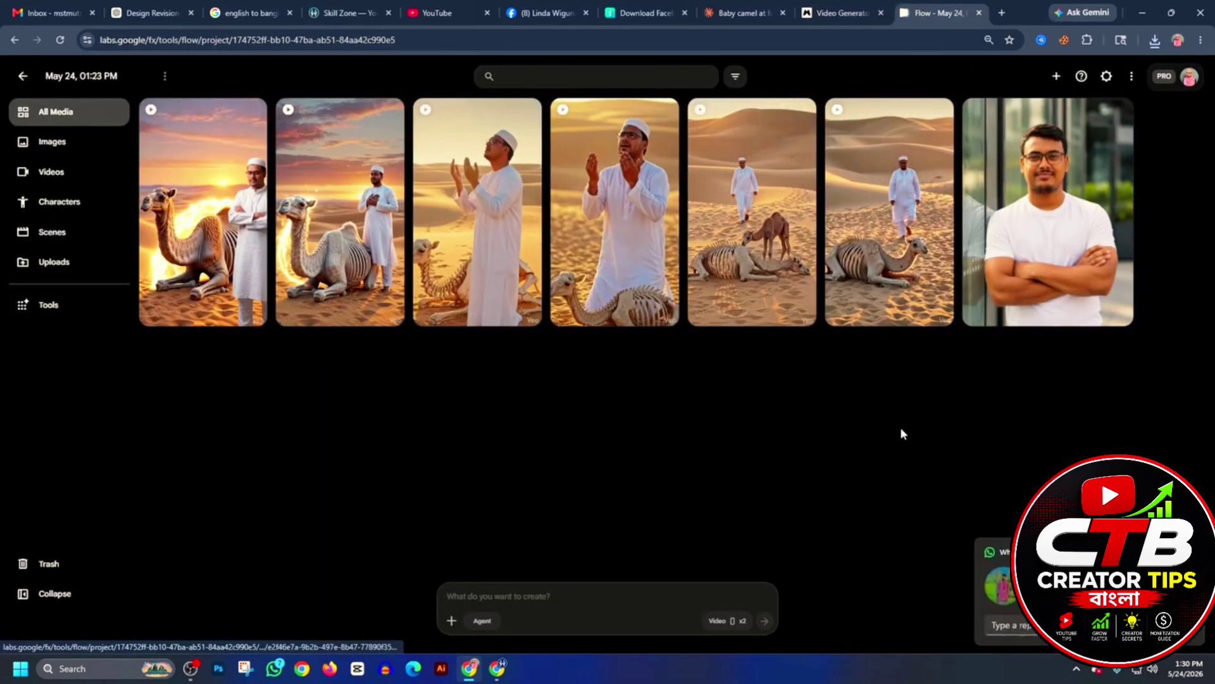
left_click(881, 215)
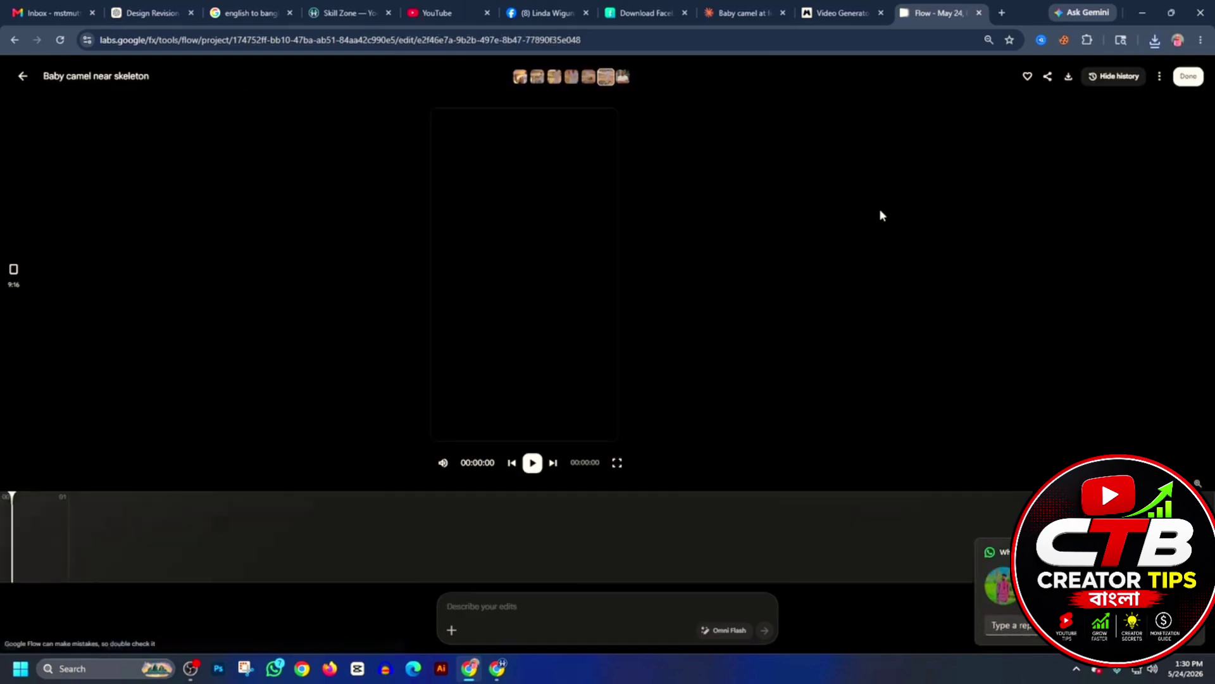
left_click(532, 463)
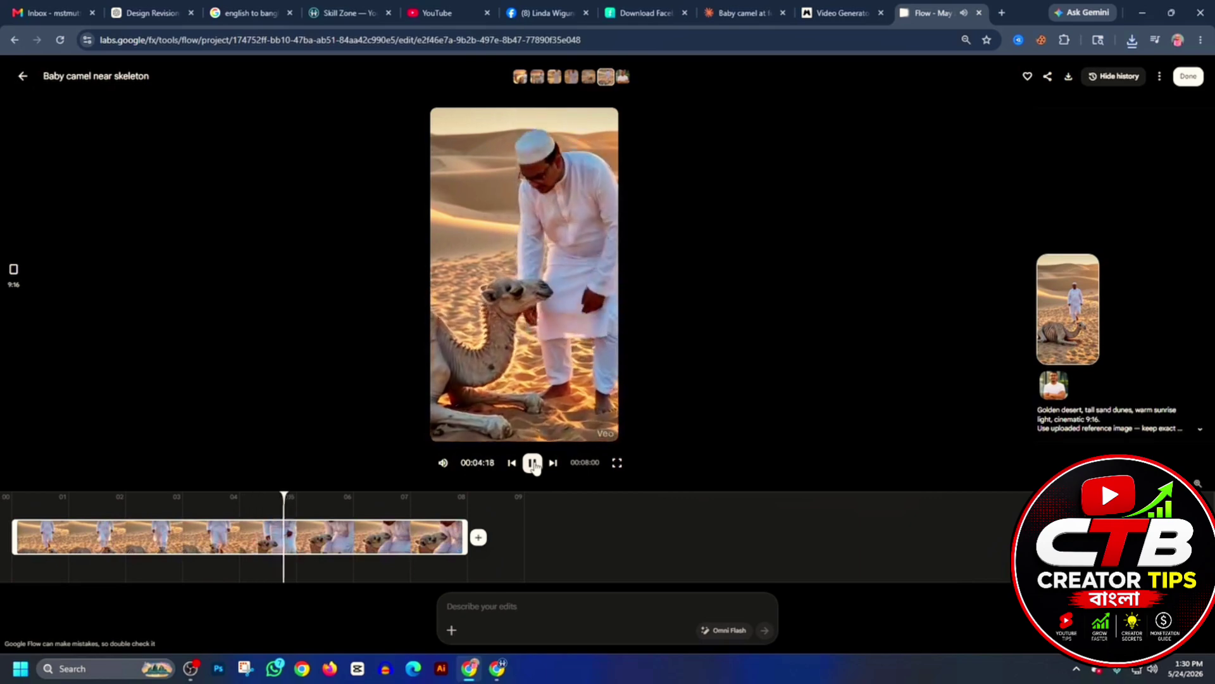
left_click(24, 76)
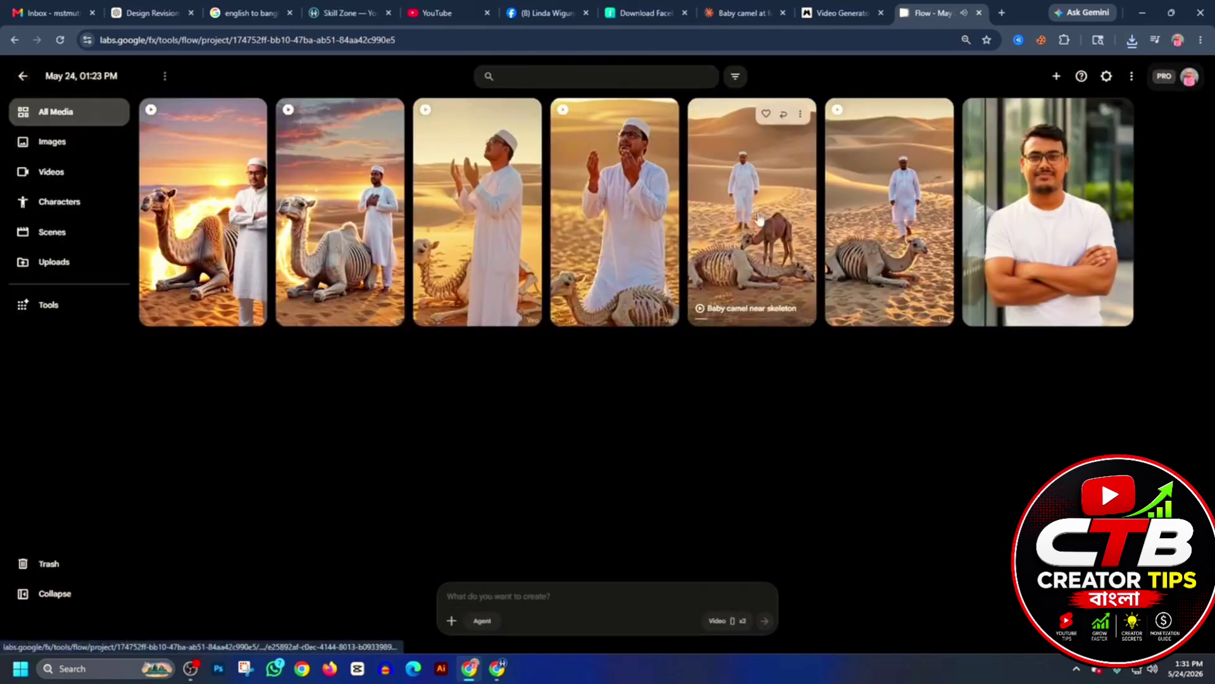
Download the baby camel near skeleton video and the man praying over camel skeleton video in 720p original size
left_click(800, 114)
mouse_move(803, 196)
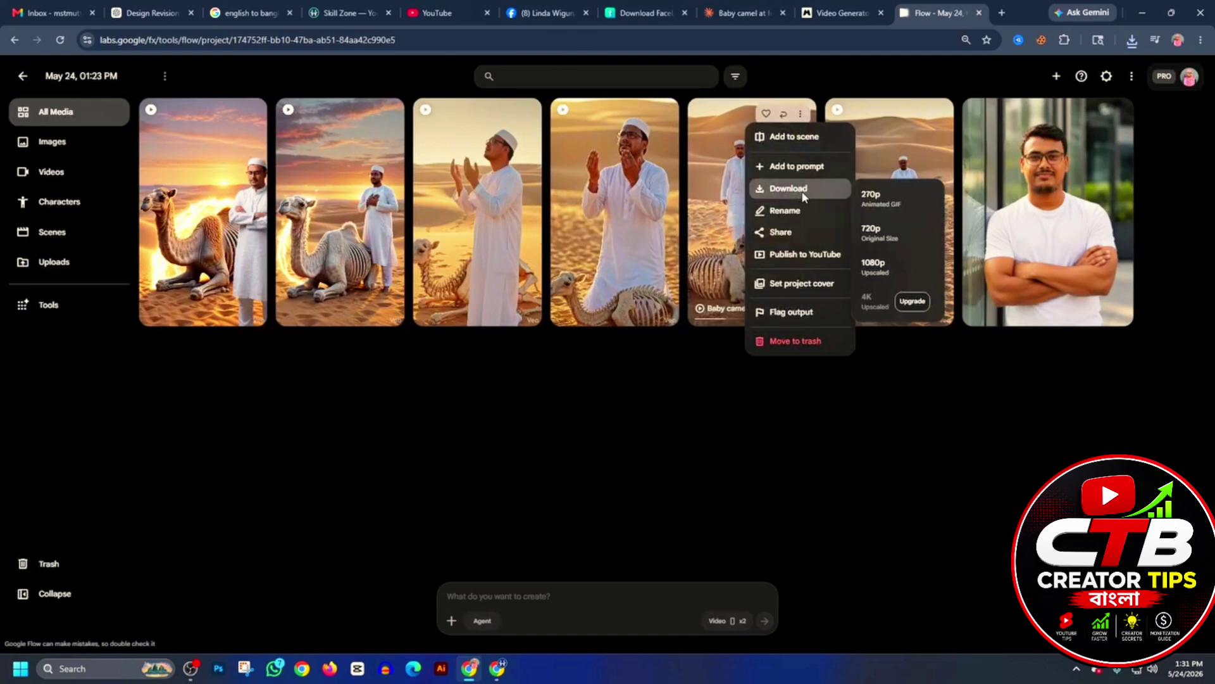
left_click(894, 227)
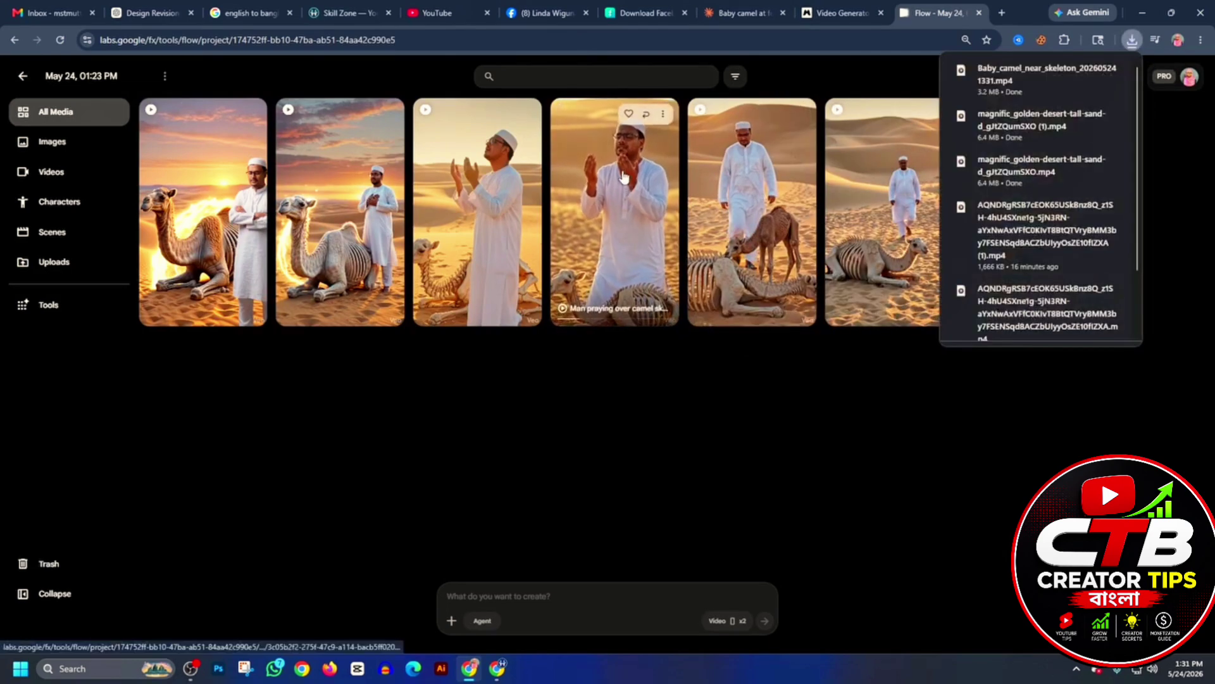
left_click(663, 114)
mouse_move(658, 188)
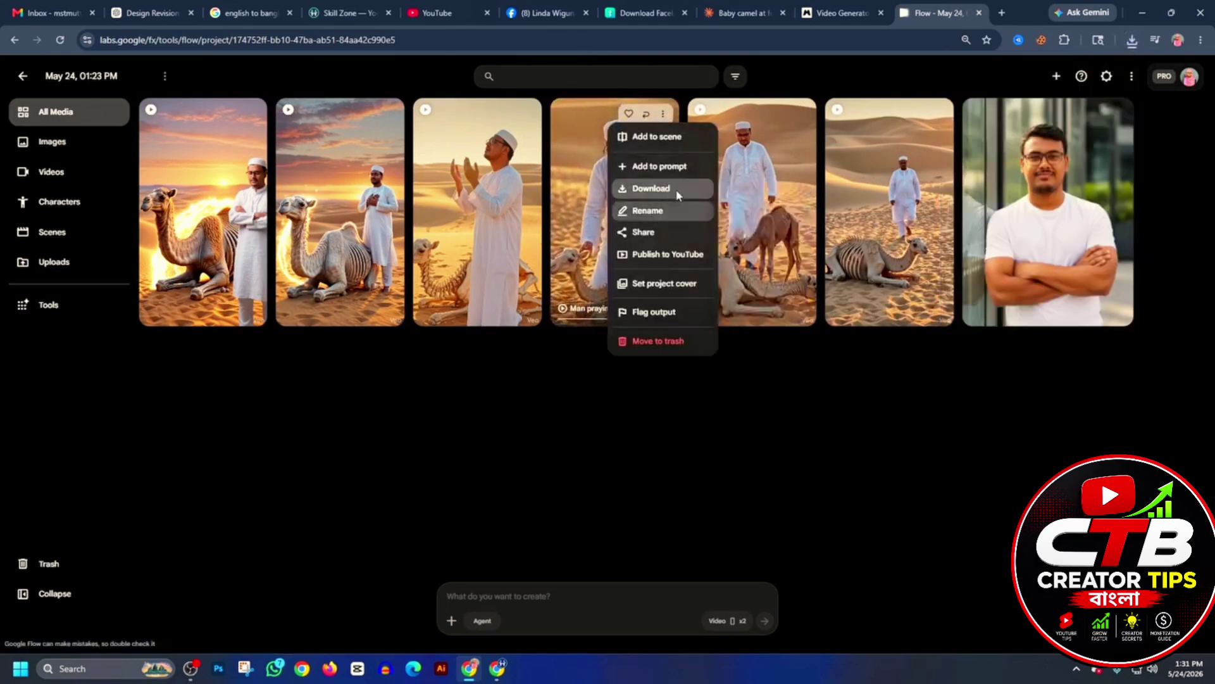
left_click(758, 236)
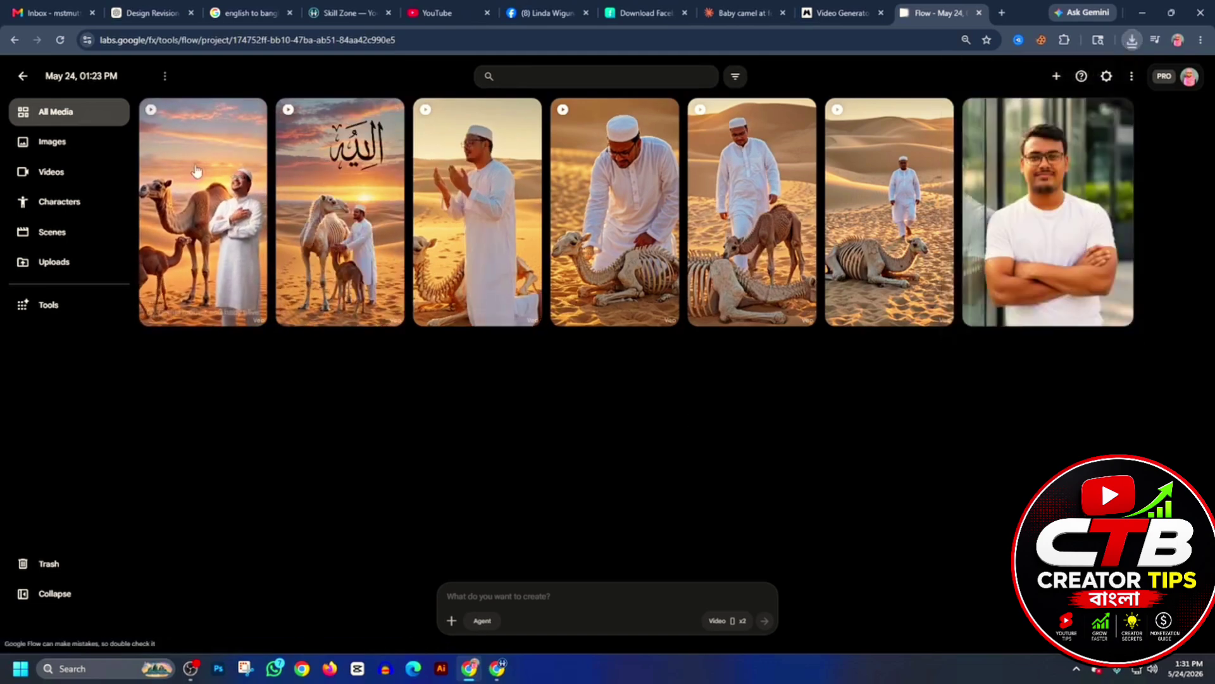
Switch to CapCut and import the downloaded Flow, Magnific and reel videos from the Downloads folder into the project
left_click(362, 674)
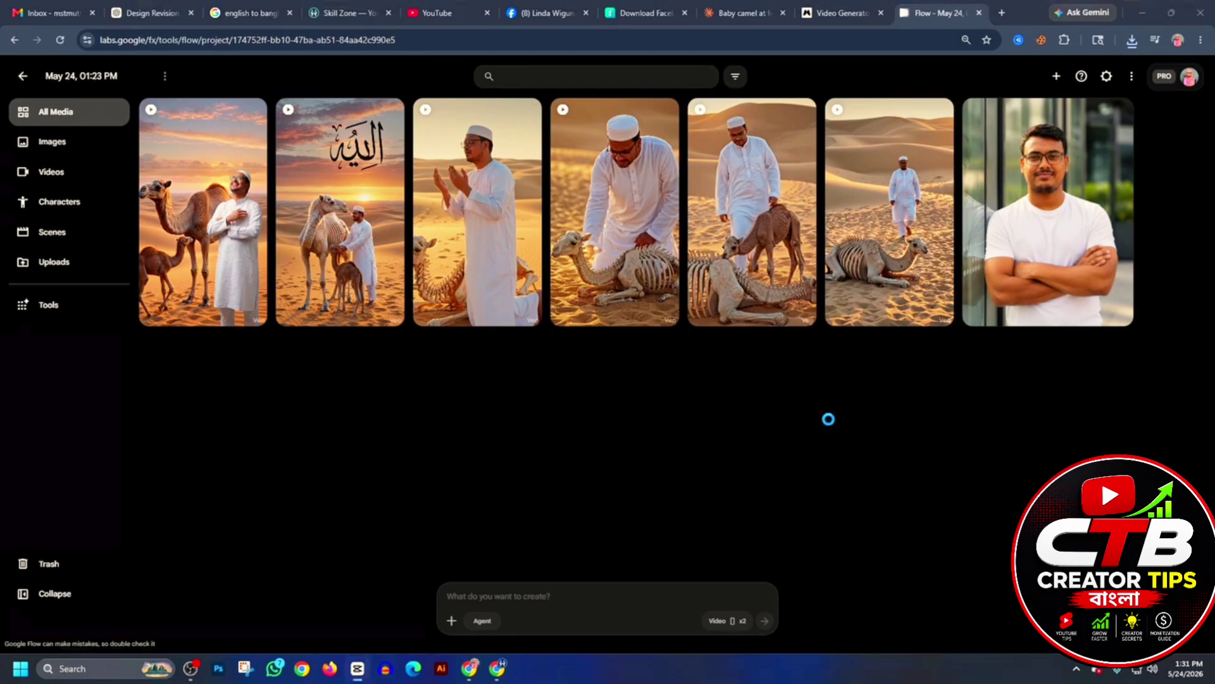
key("alt+Tab")
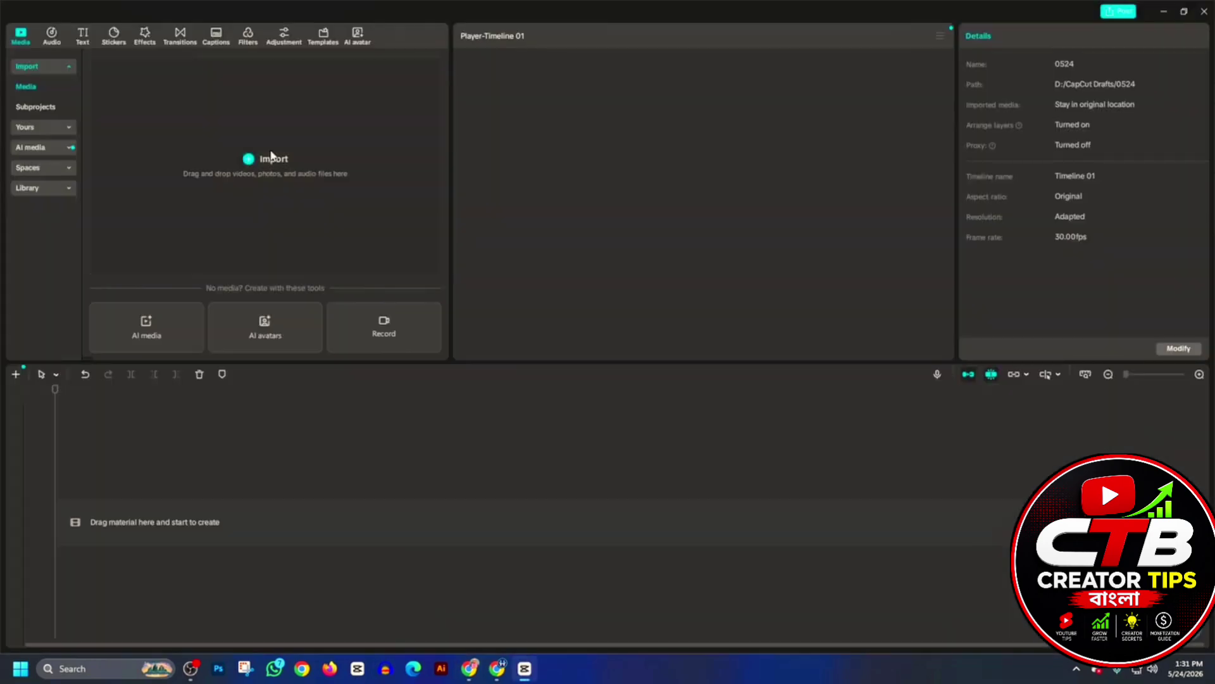
left_click(270, 159)
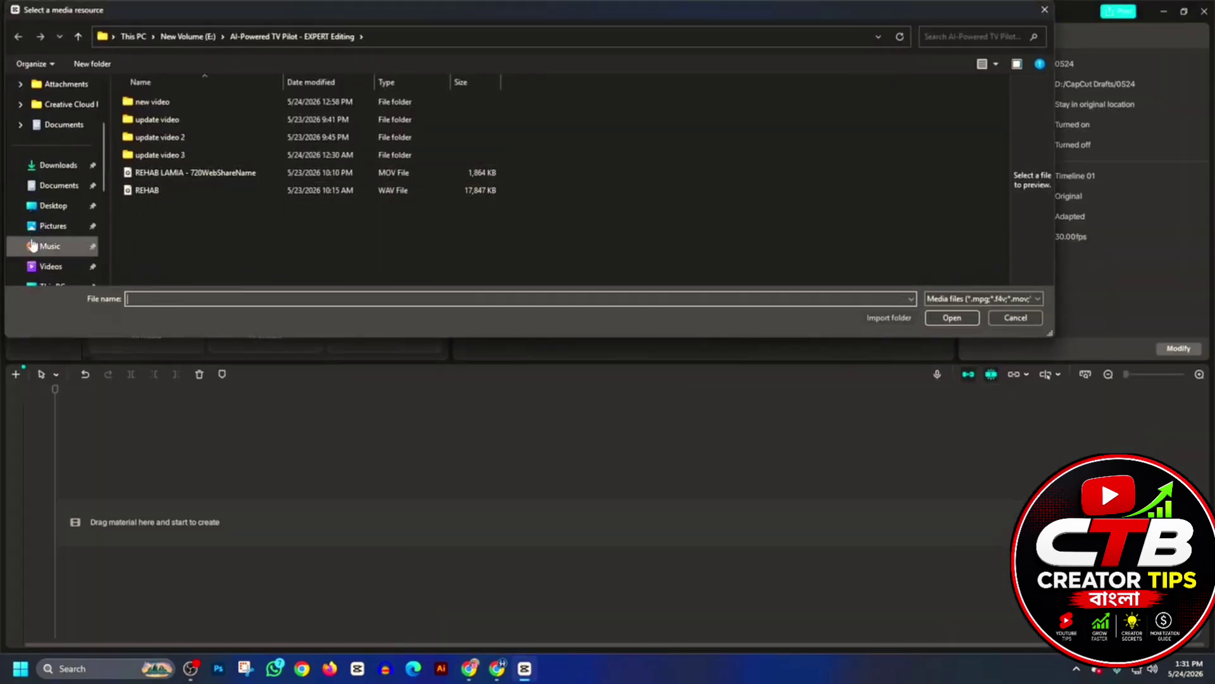
left_click_drag(611, 197, 81, 88)
left_click(960, 322)
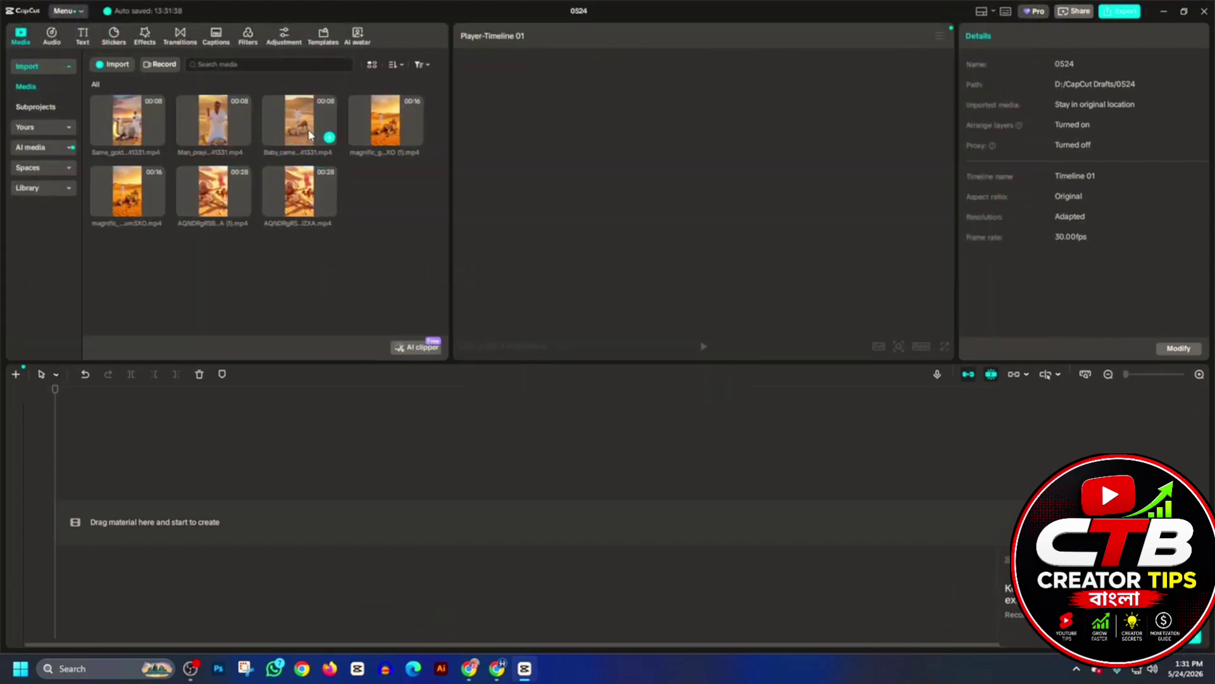
Place the baby camel, man praying and same golden desert clips end to end on the timeline and play the sequence
left_click(307, 132)
left_click_drag(306, 133, 190, 513)
left_click_drag(214, 120, 481, 534)
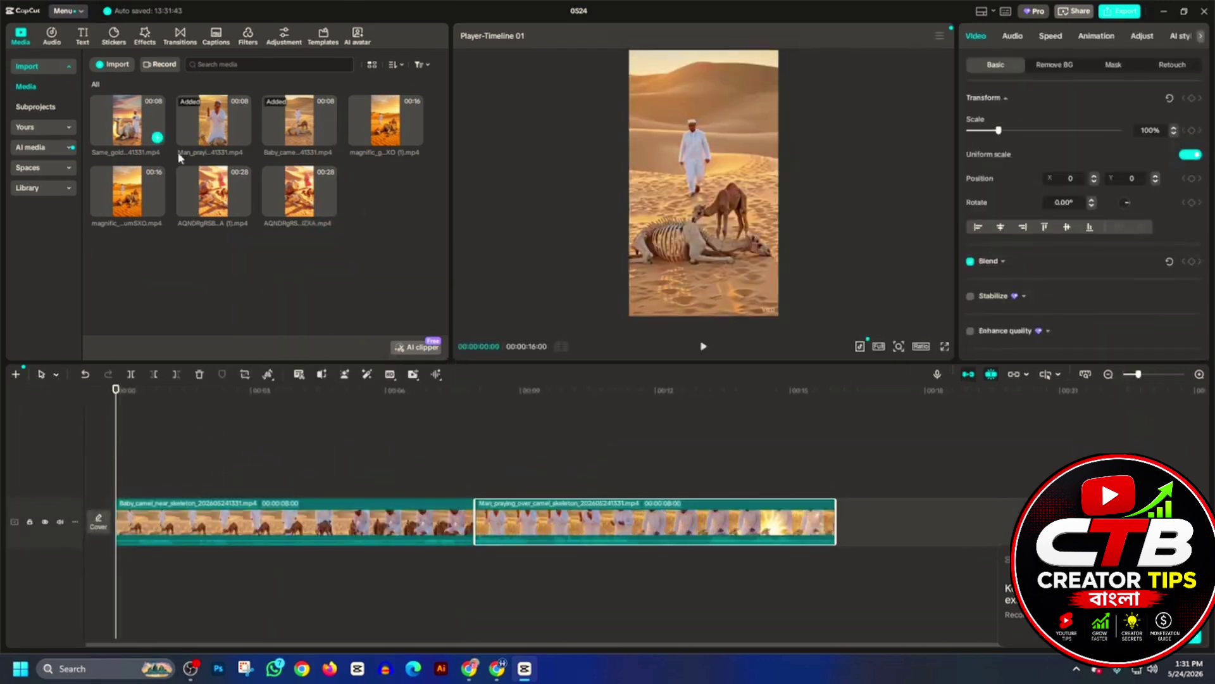
left_click_drag(179, 154, 837, 527)
left_click(703, 348)
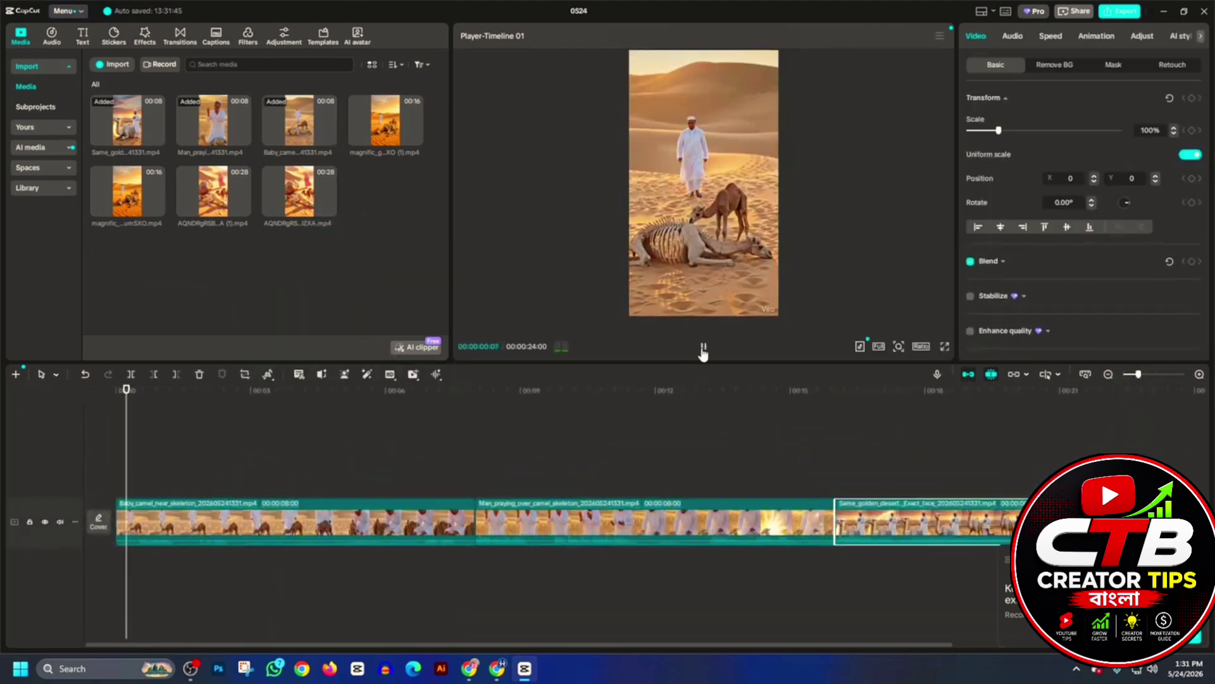